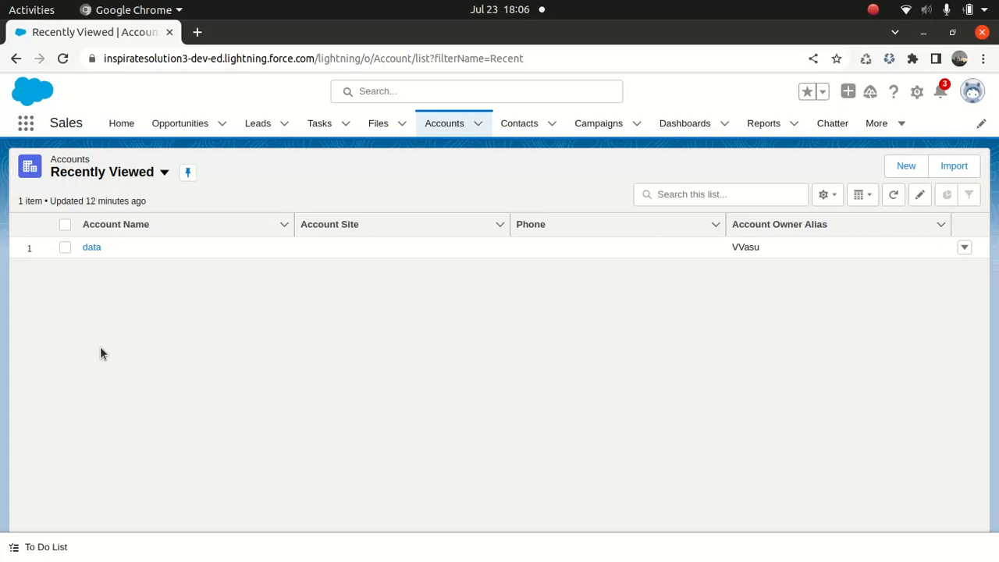
Open developer.salesforce.com in a new browser tab and go to its free trials page
left_click(197, 32)
type("developer.salesforce.com")
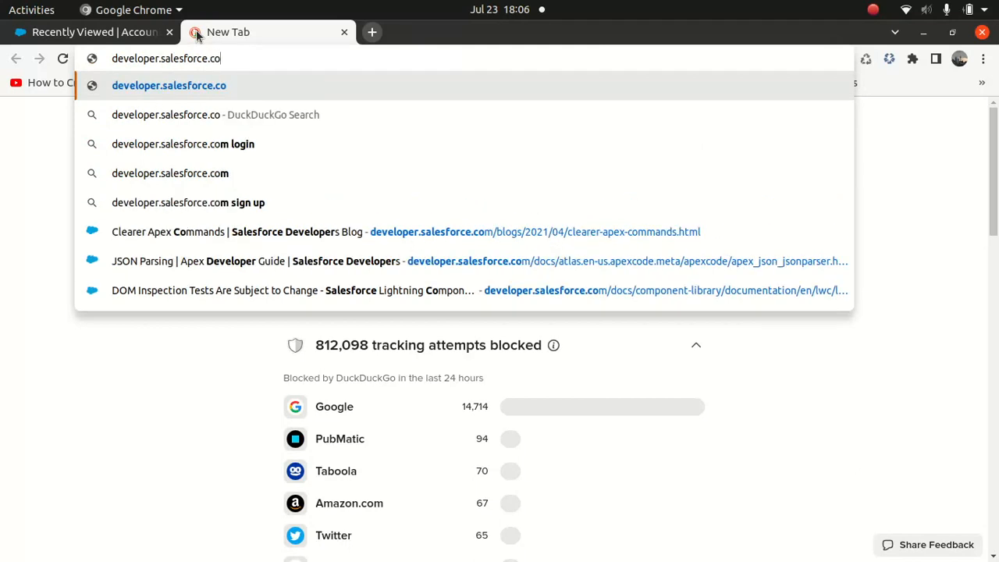
key("Return")
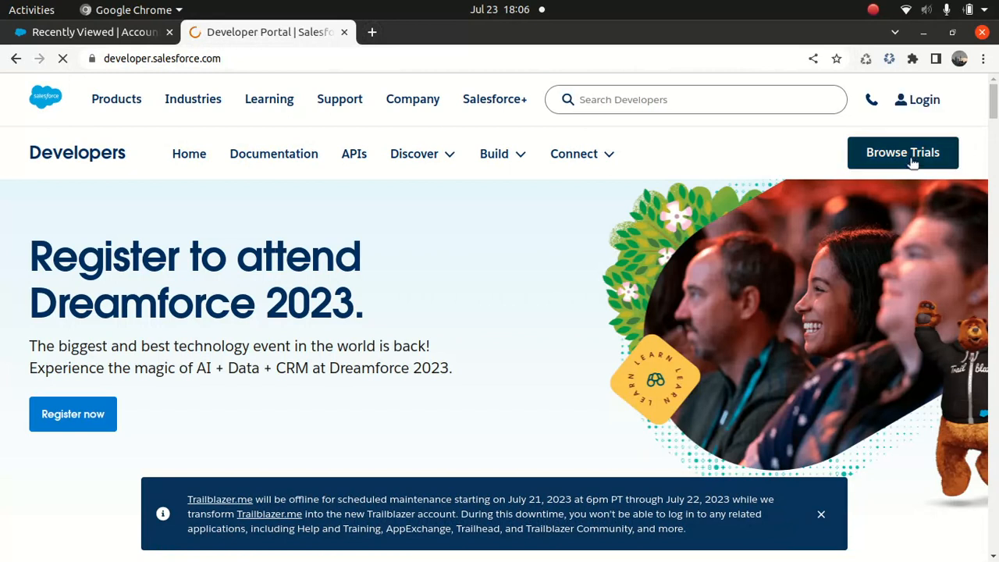
left_click(901, 156)
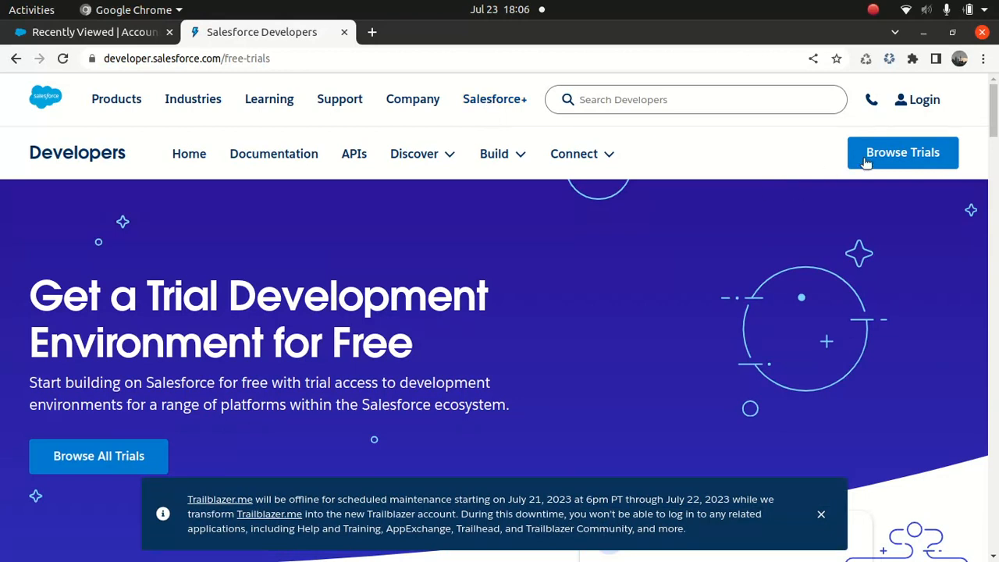
Open the Salesforce Developer Edition sign-up form, dismiss the maintenance notice, review the required fields, and return to the trials page
left_click(989, 166)
left_click_drag(987, 167, 989, 162)
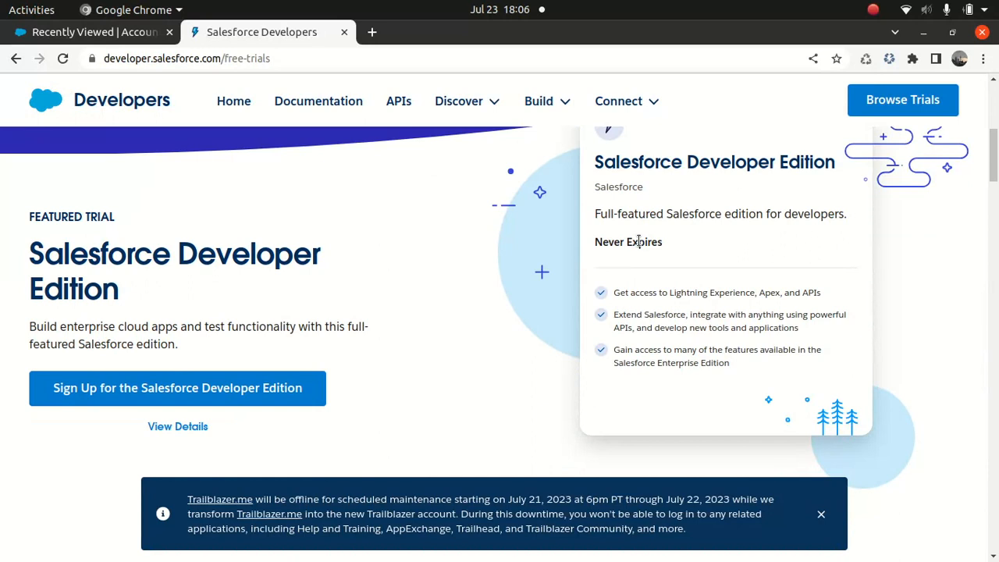
left_click(675, 162)
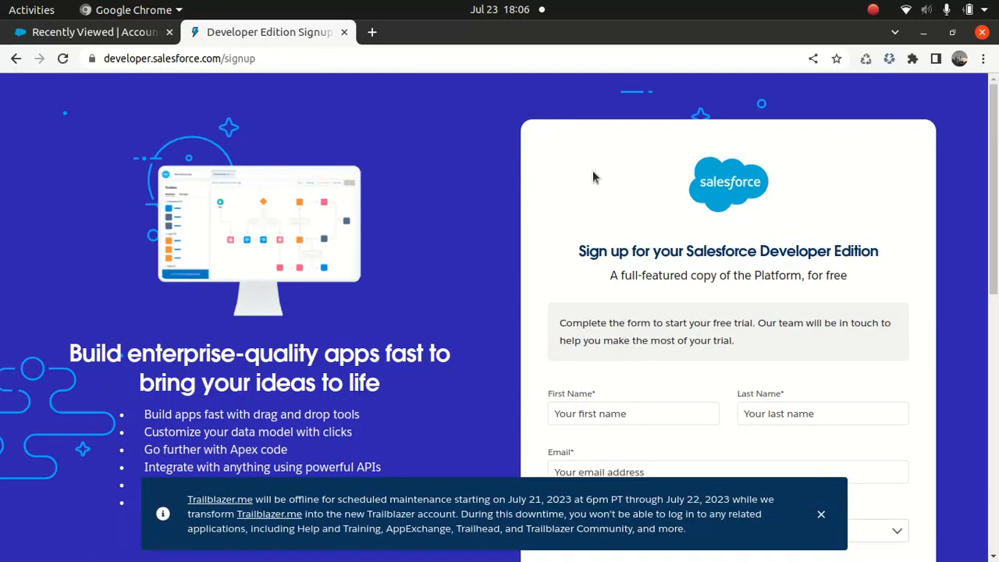
left_click(821, 514)
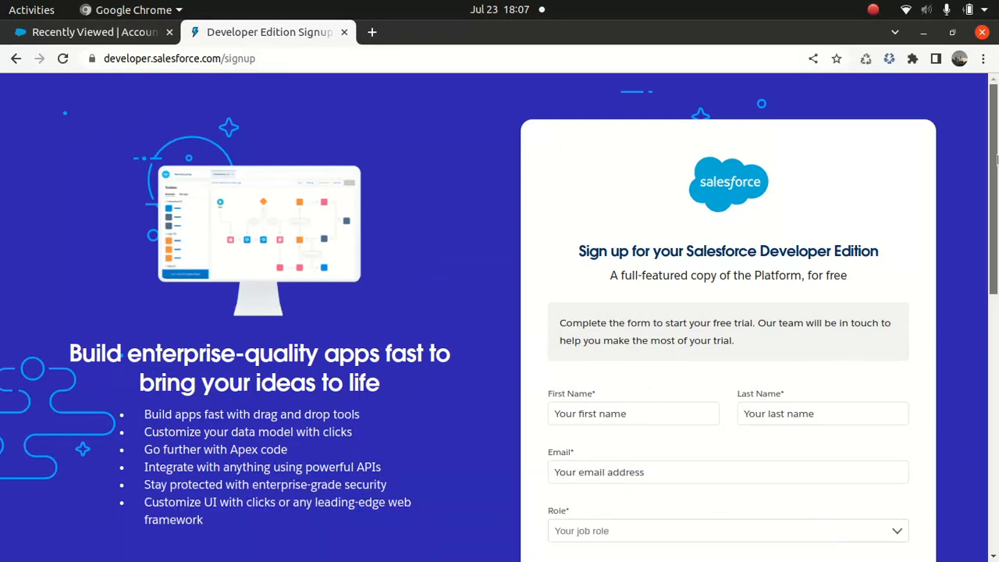
scroll(811, 361, "down", 2)
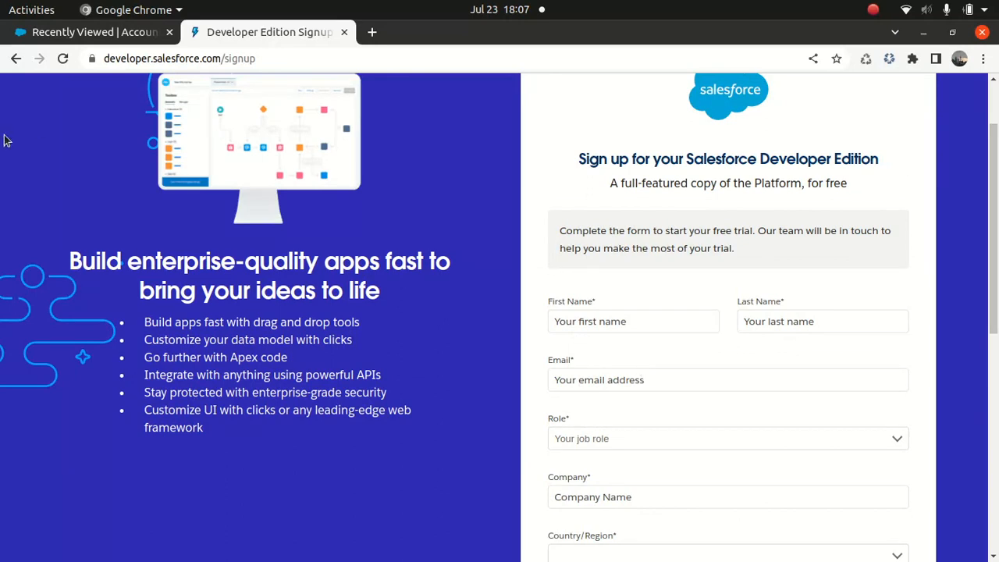
left_click(16, 58)
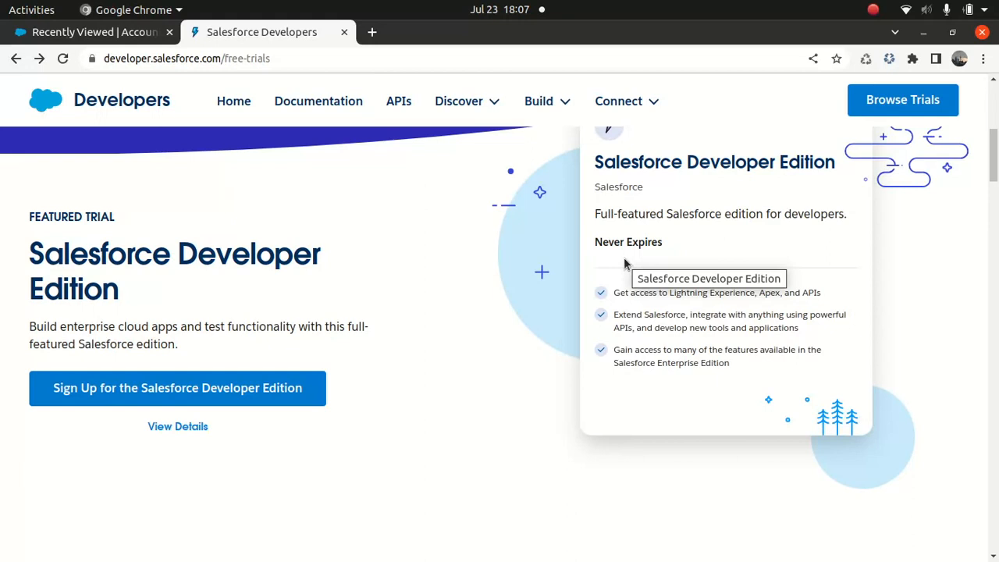
Return to the Salesforce Sales app, search its apps and items for "repor", and open Reports
left_click(74, 34)
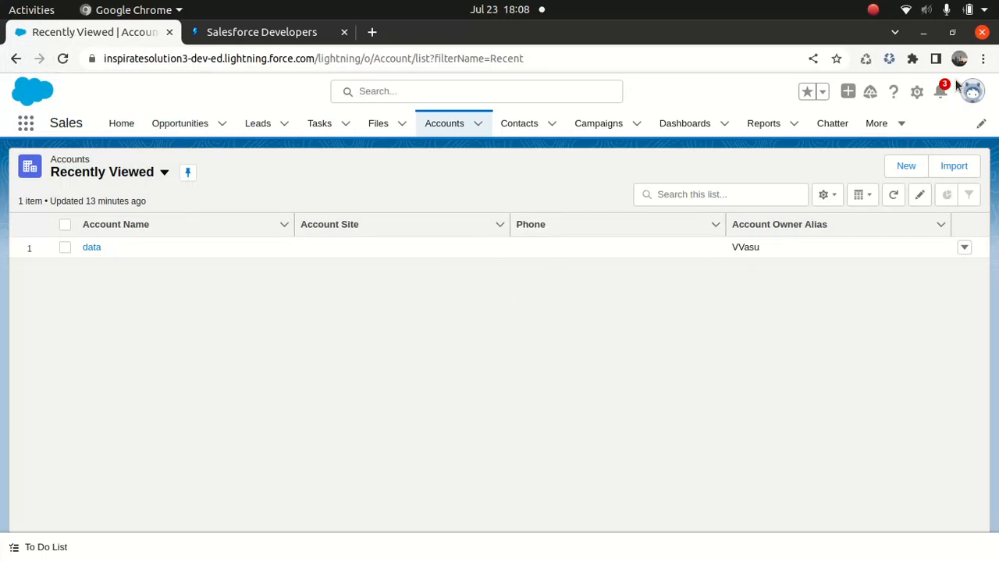
left_click(27, 124)
left_click(26, 125)
left_click(27, 124)
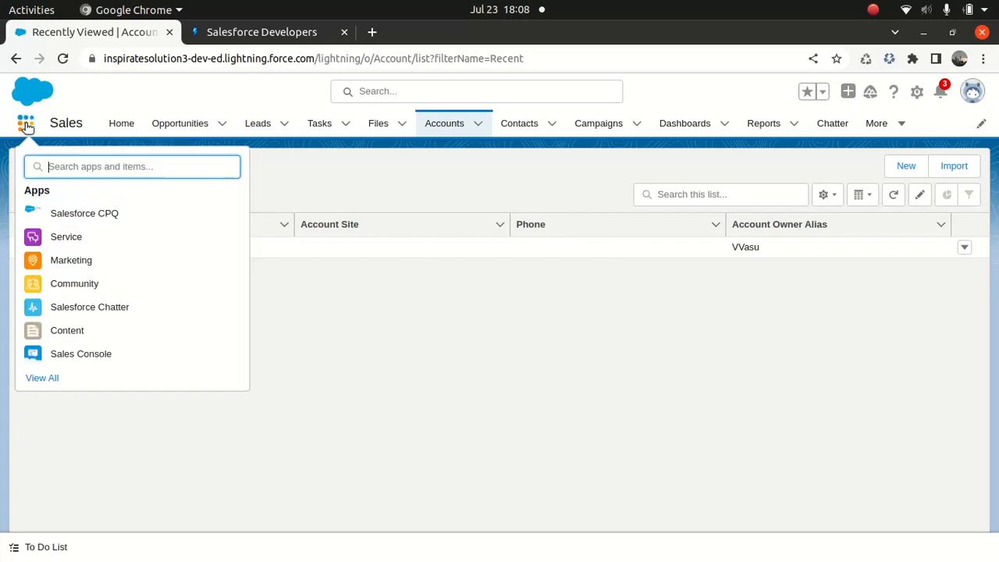
type("repor")
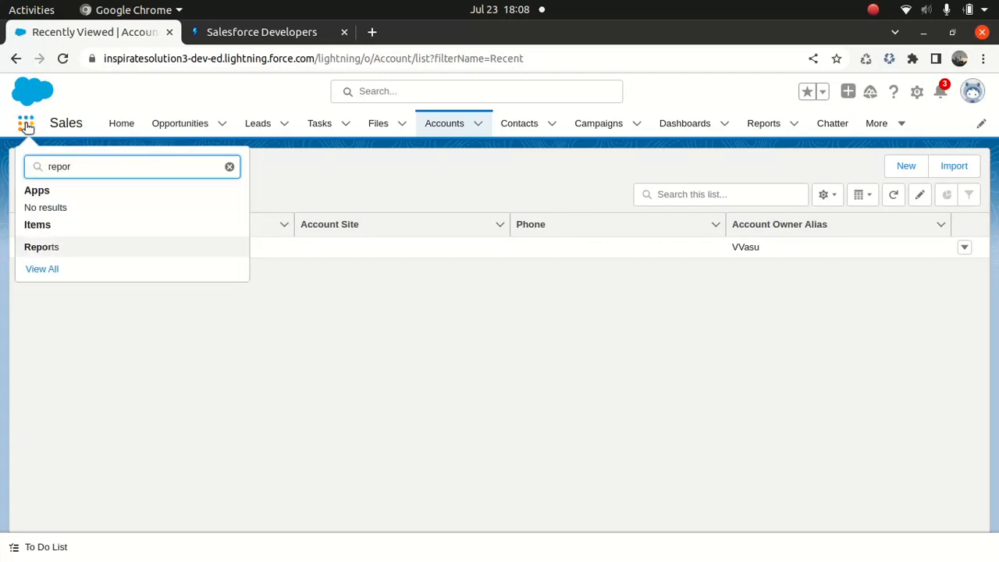
left_click(47, 246)
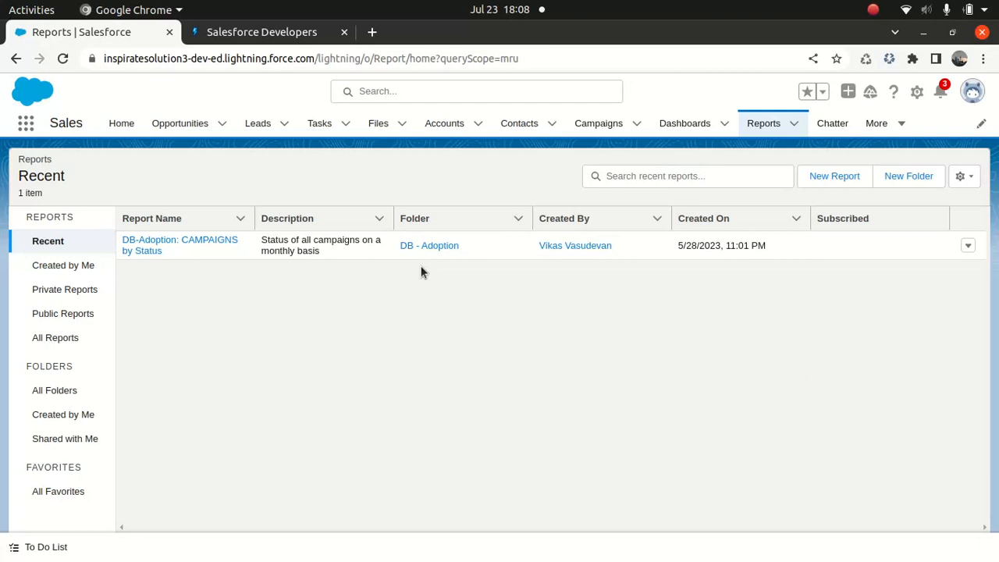
Start a new report using the Contacts & Accounts report type, searching the report types for "acco"
left_click(831, 179)
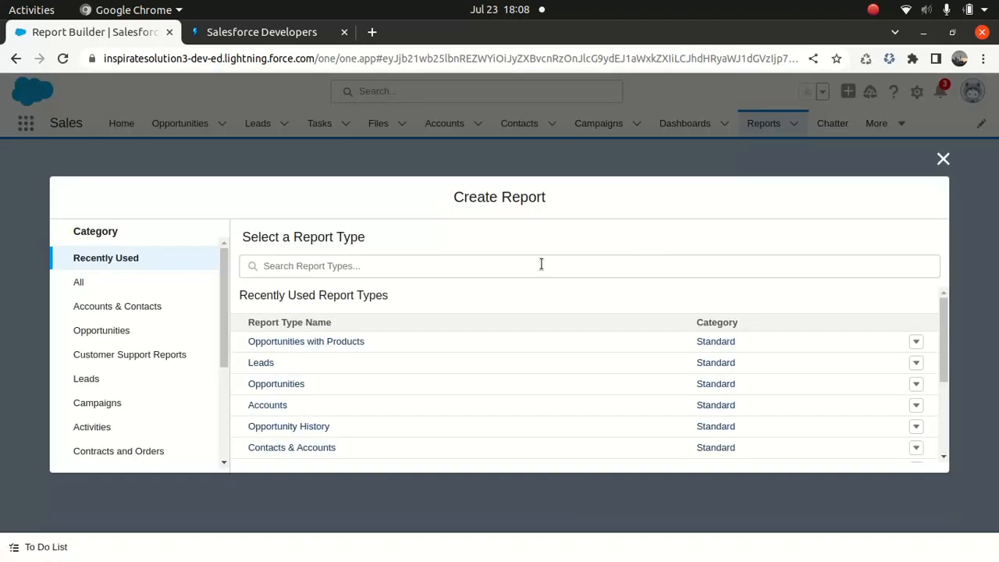
left_click(492, 265)
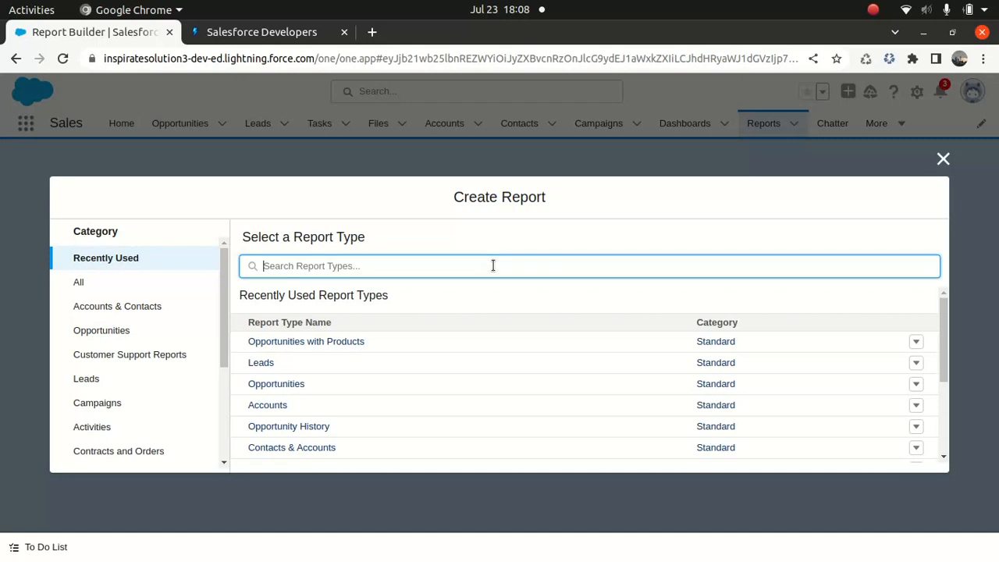
type("acco")
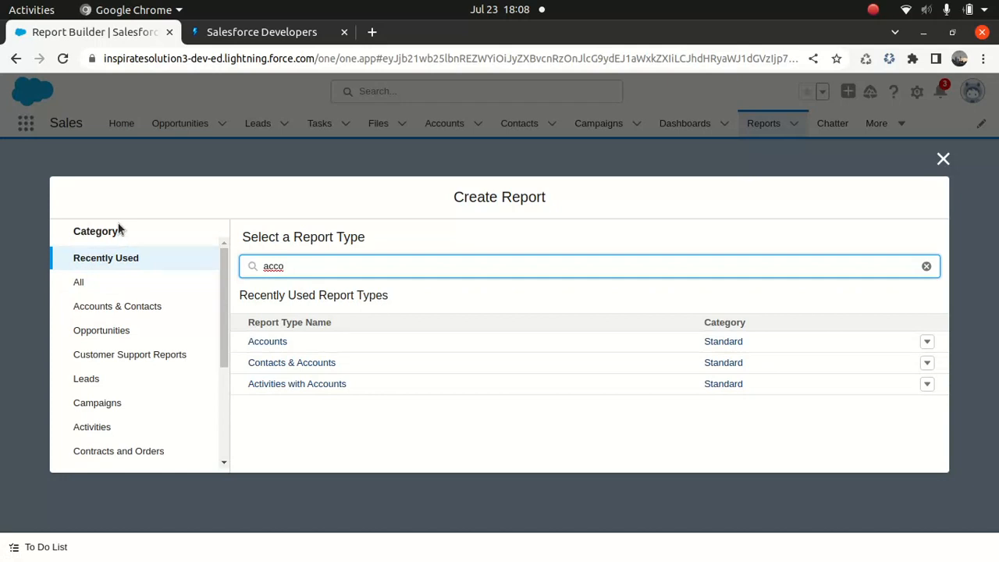
left_click(285, 364)
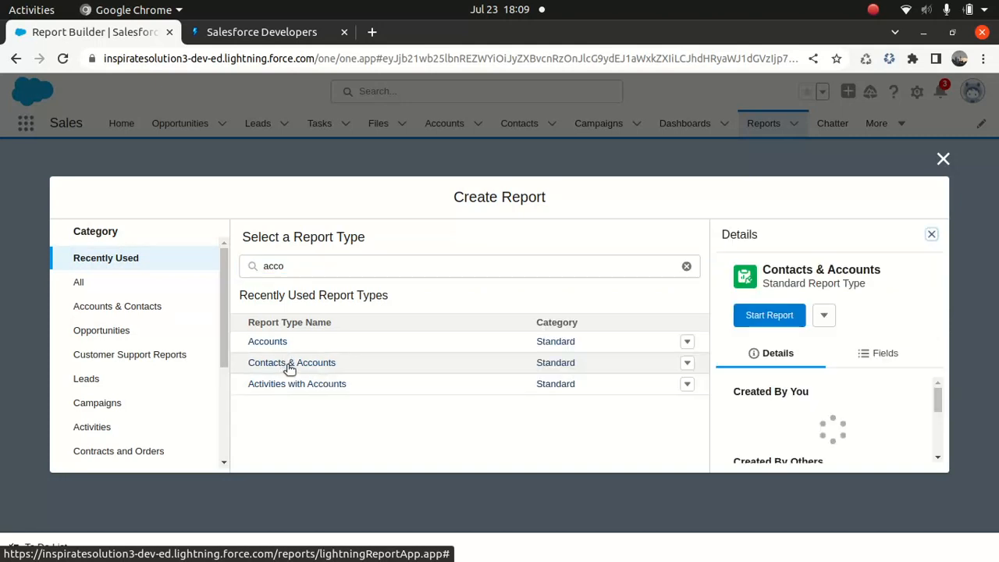
left_click(769, 316)
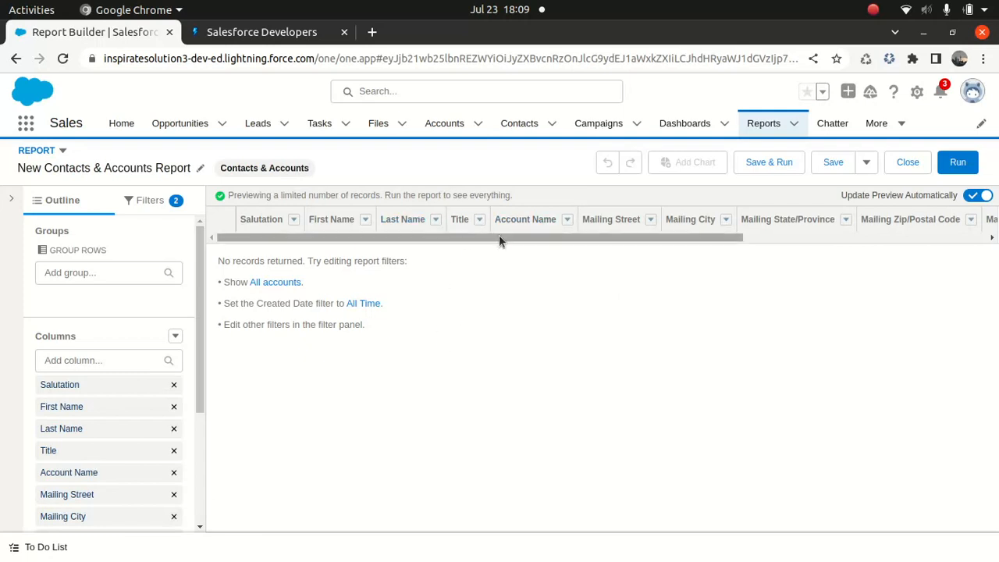
Set the report's Show filter to All accounts
left_click(277, 283)
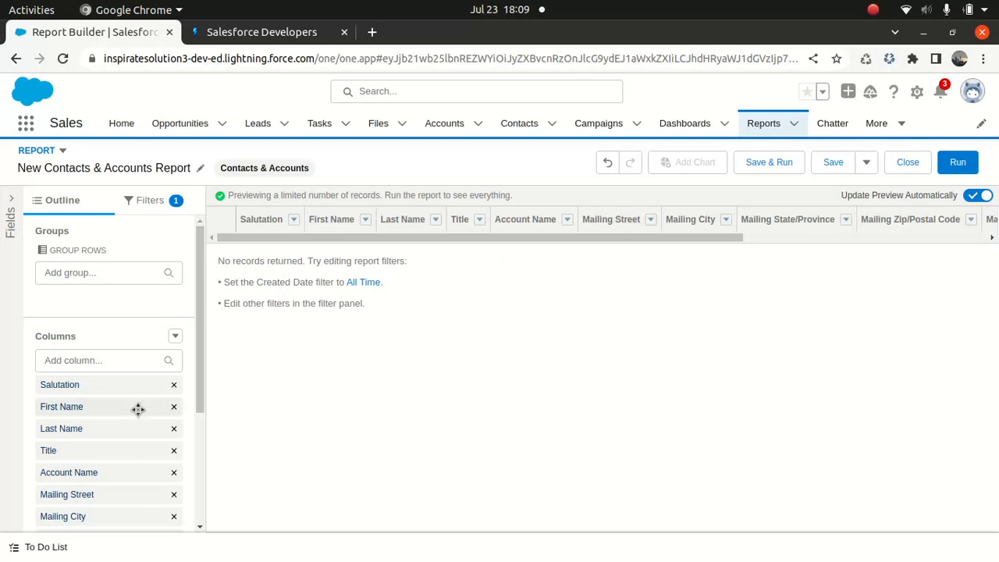
left_click_drag(200, 333, 194, 284)
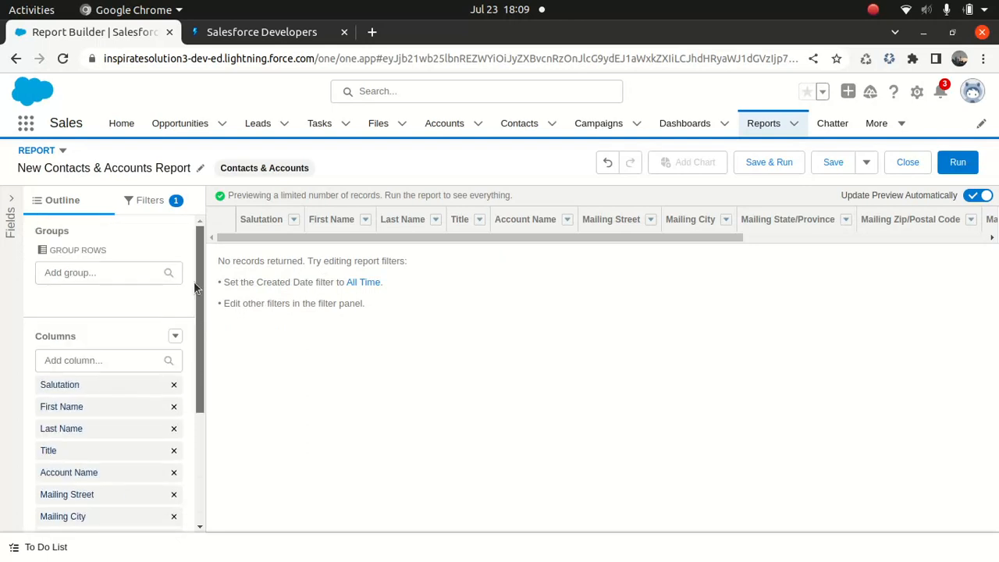
left_click(108, 361)
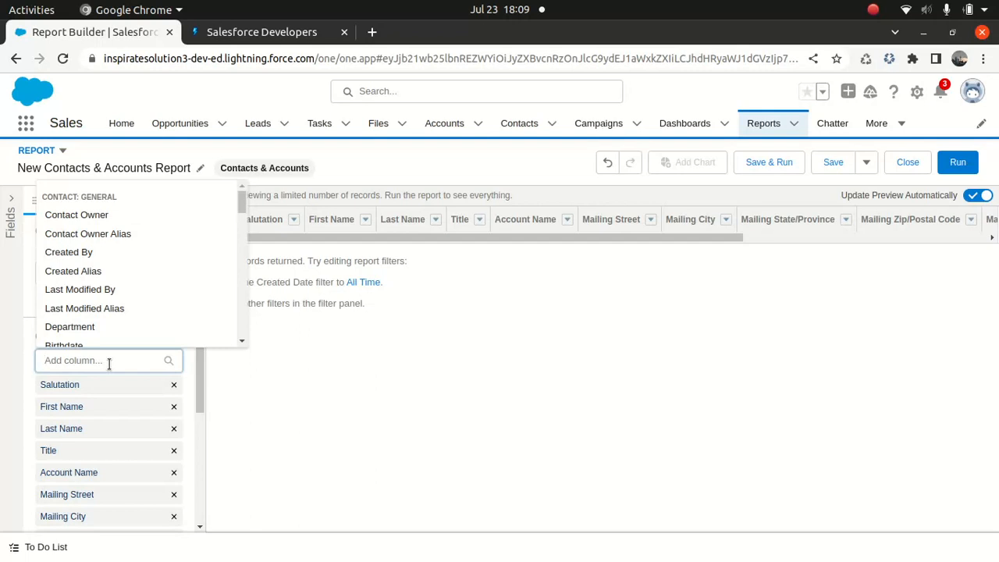
left_click_drag(739, 237, 2, 449)
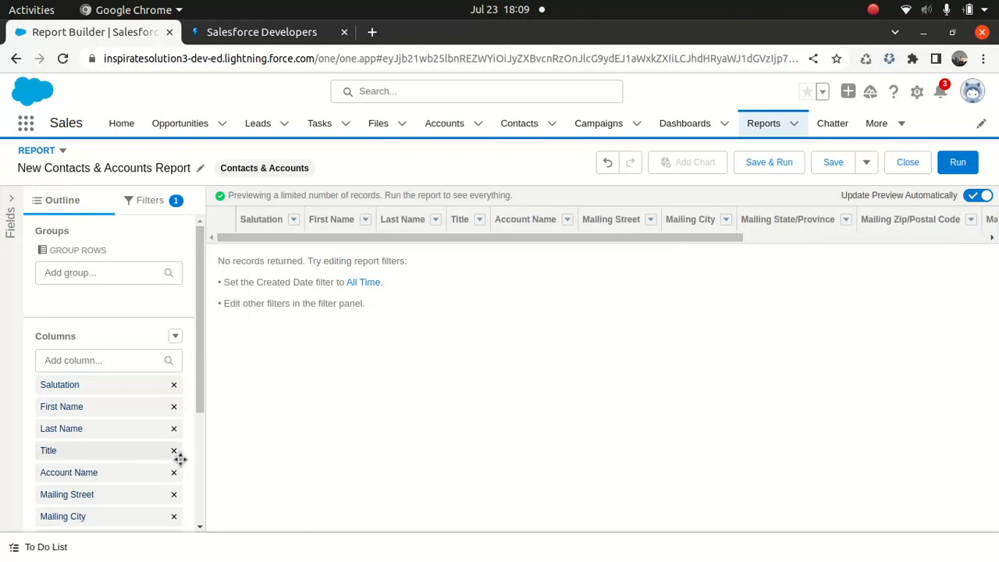
Remove all report columns between Account Name and Email, from Mailing Street through Mobile
left_click(174, 494)
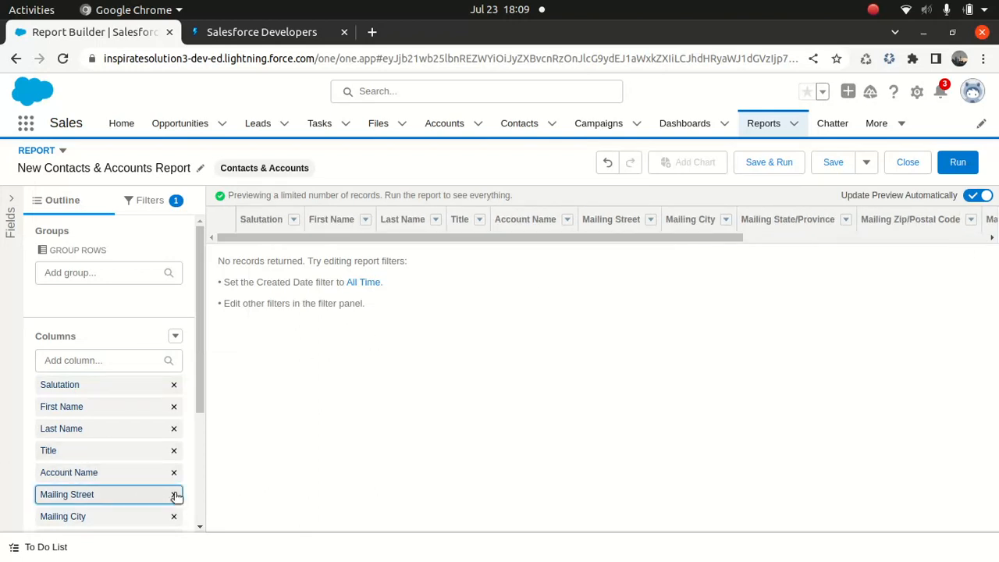
left_click(174, 494)
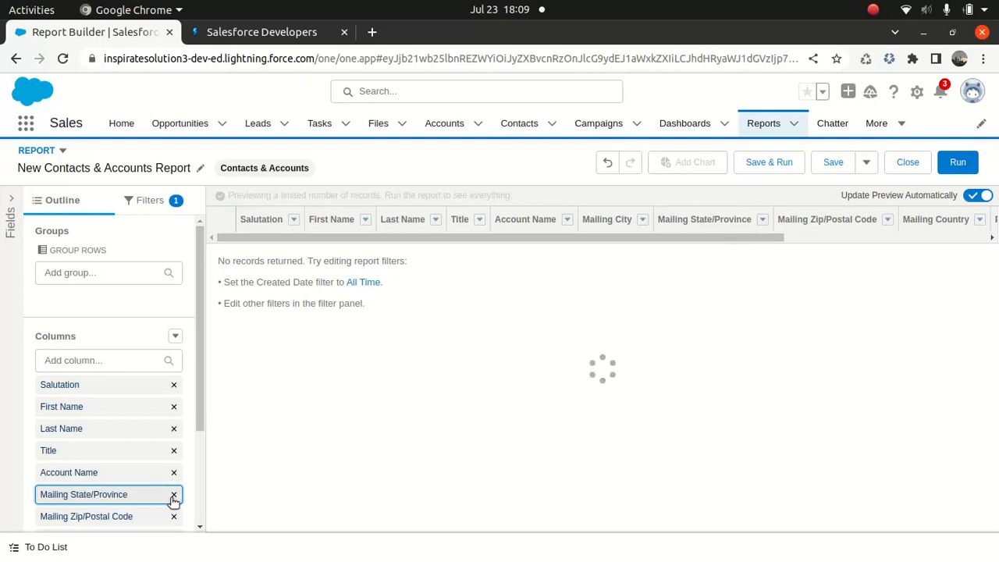
left_click(174, 494)
left_click(174, 494)
left_click(174, 494)
left_click(174, 494)
left_click(174, 494)
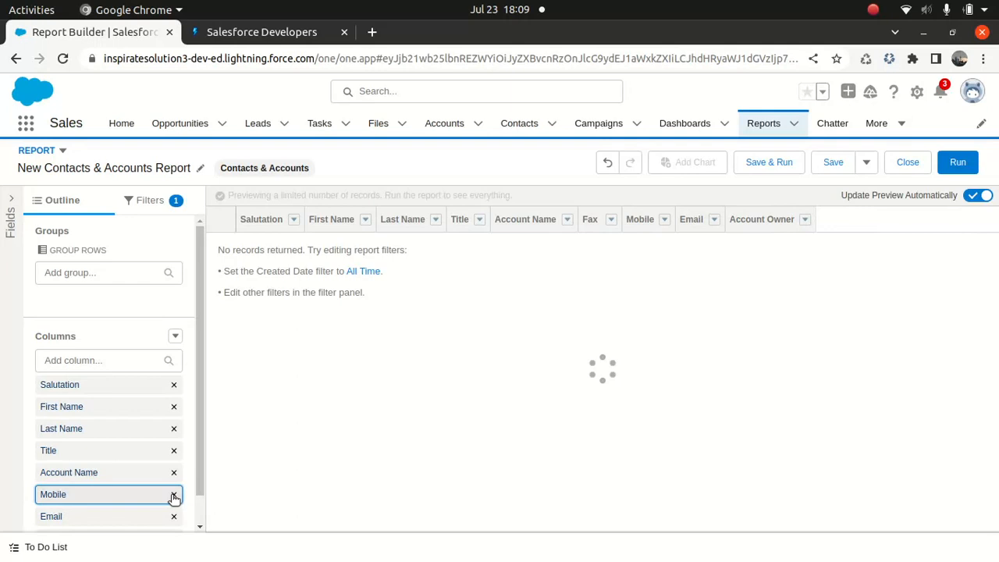
left_click(174, 494)
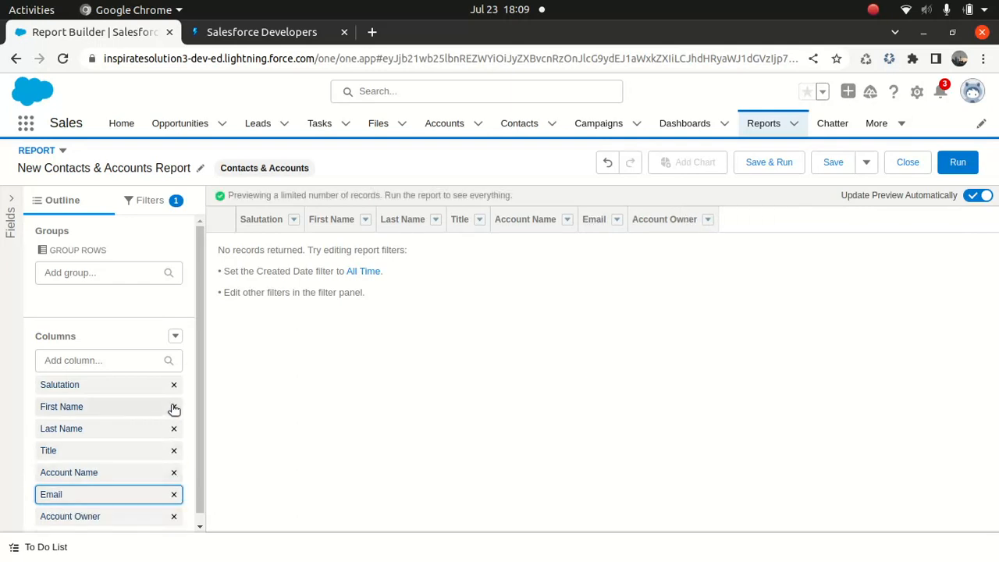
Add the Account ID column to the report and move it ahead of Salutation as the first column
mouse_move(197, 363)
left_mouse_down()
mouse_move(192, 380)
mouse_move(200, 351)
left_mouse_up()
scroll(201, 356, "down", 1)
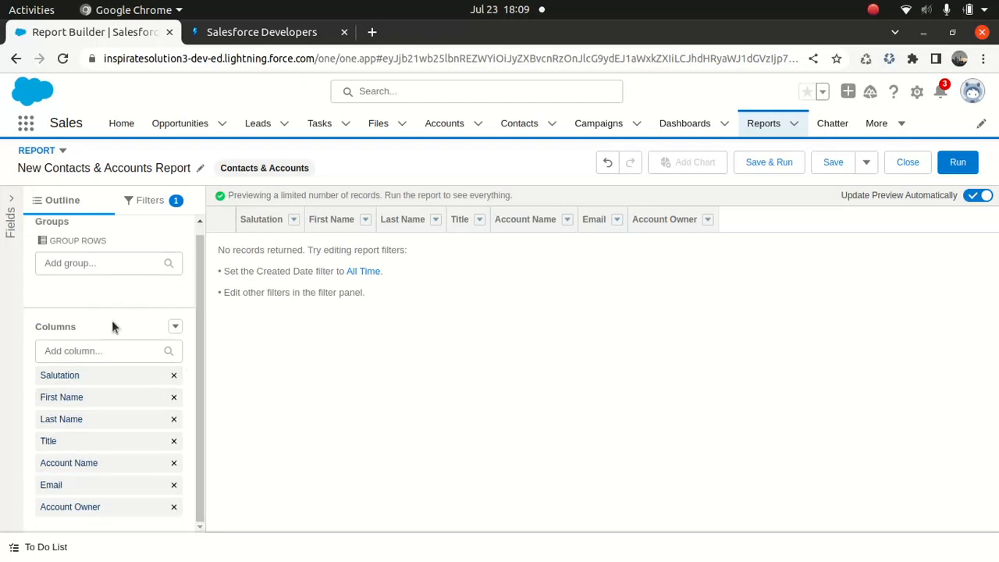
left_click(101, 352)
type("accoun")
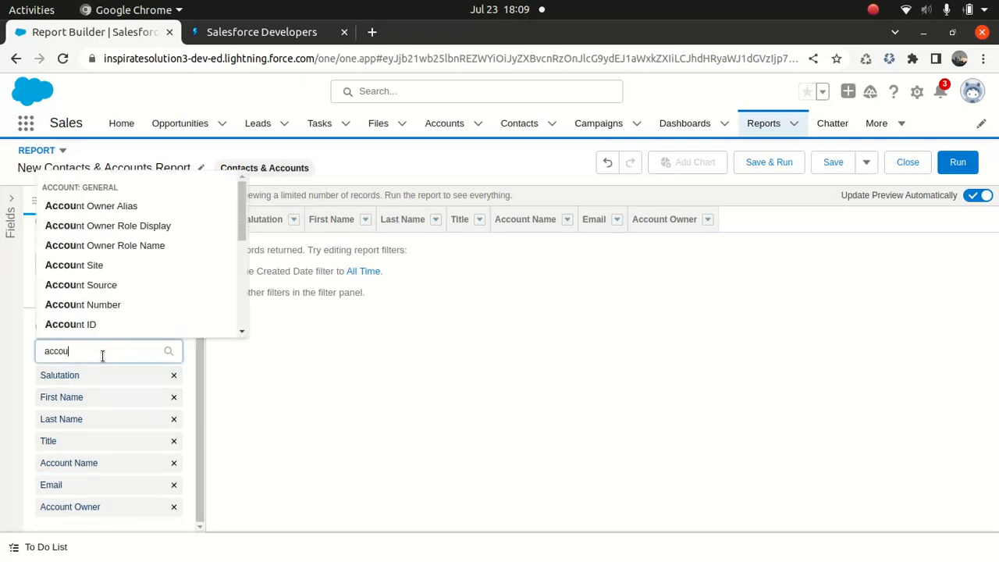
left_click(85, 324)
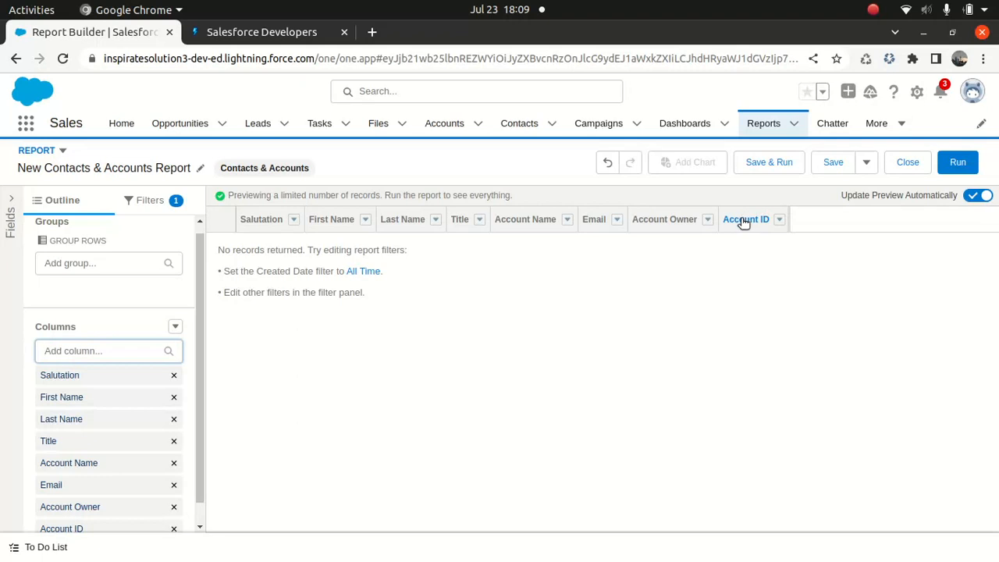
left_click_drag(744, 218, 279, 232)
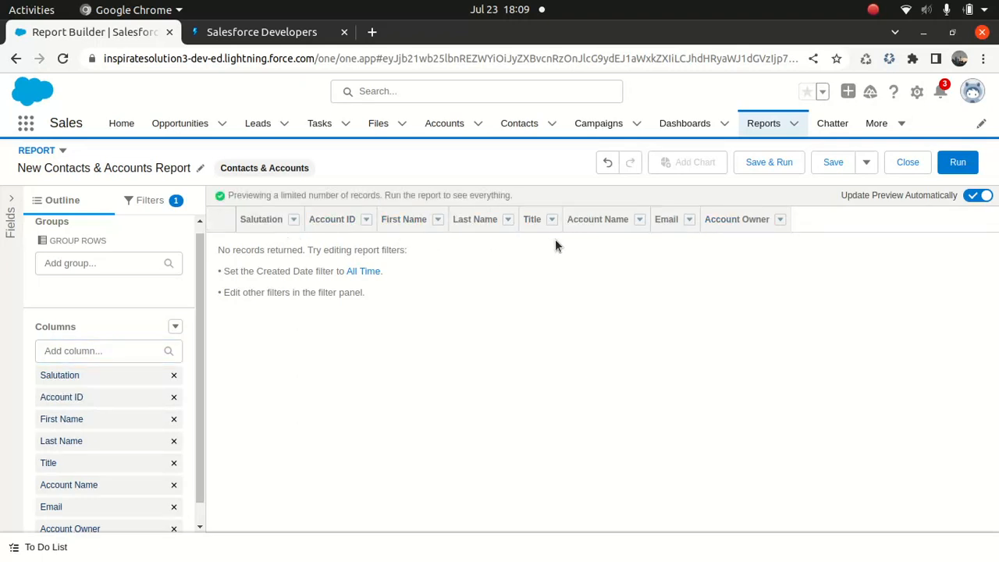
left_click_drag(342, 223, 242, 232)
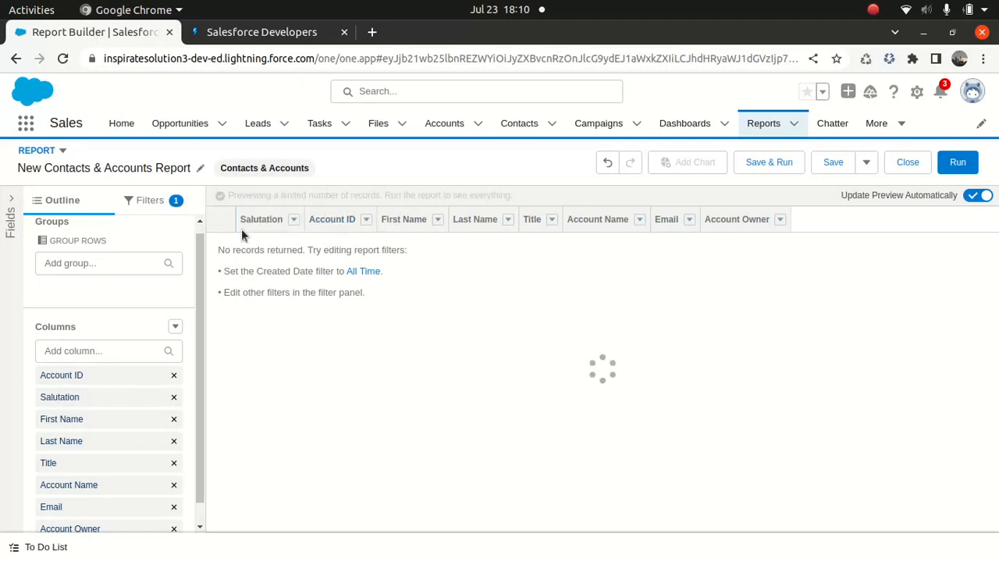
Set the Created Date filter to All Time and group the report rows by Account Name
left_click(363, 271)
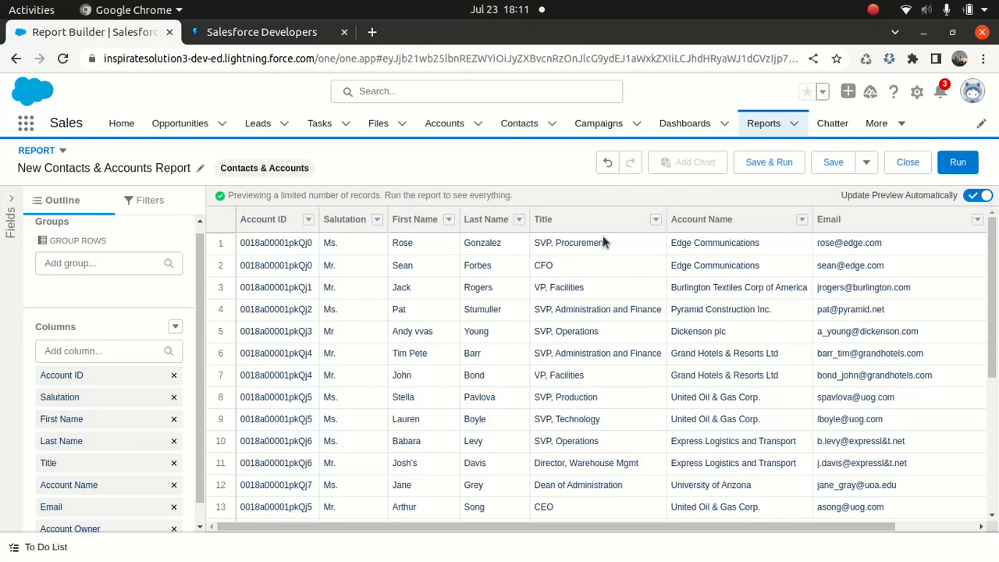
left_click(801, 220)
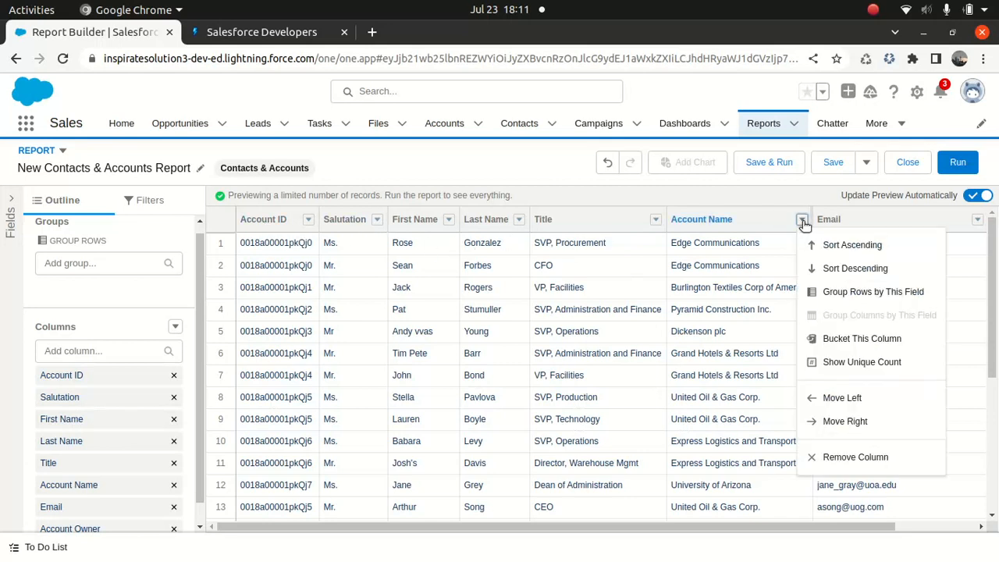
left_click(831, 294)
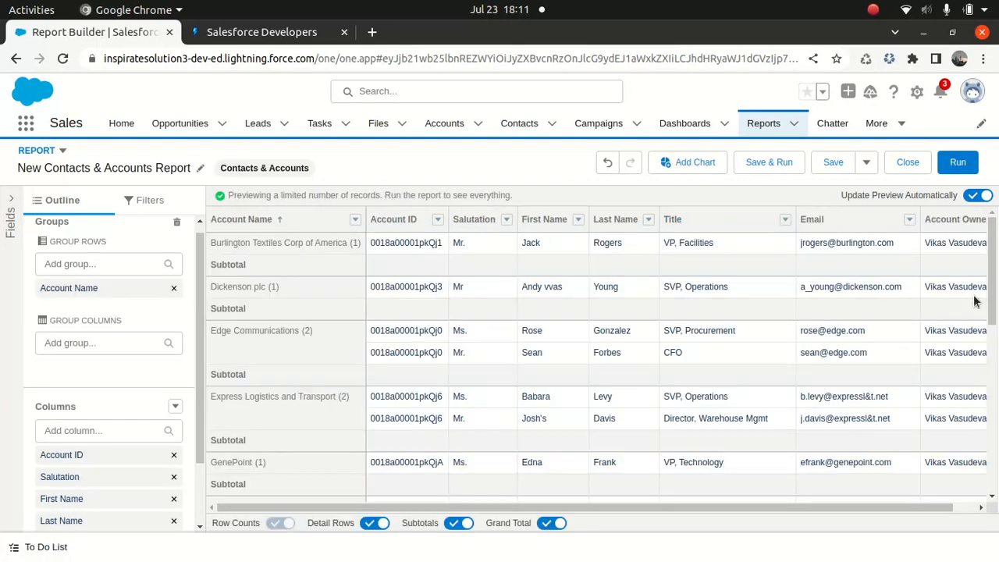
Remove the Account ID and Salutation columns from the grouped report
mouse_move(993, 261)
left_mouse_down()
mouse_move(994, 274)
mouse_move(993, 261)
left_mouse_up()
scroll(992, 491, "down", 10)
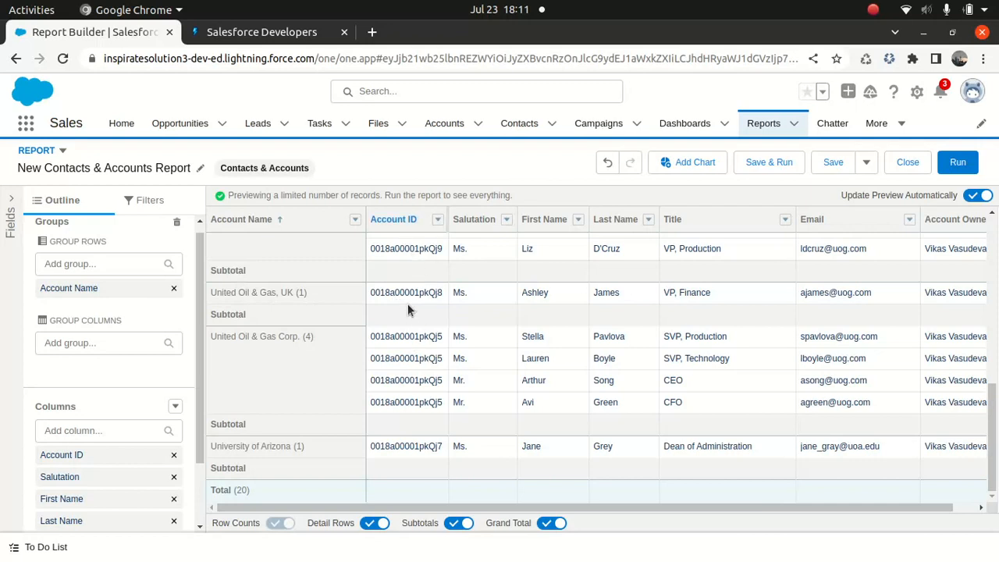
left_click(174, 455)
left_click(174, 454)
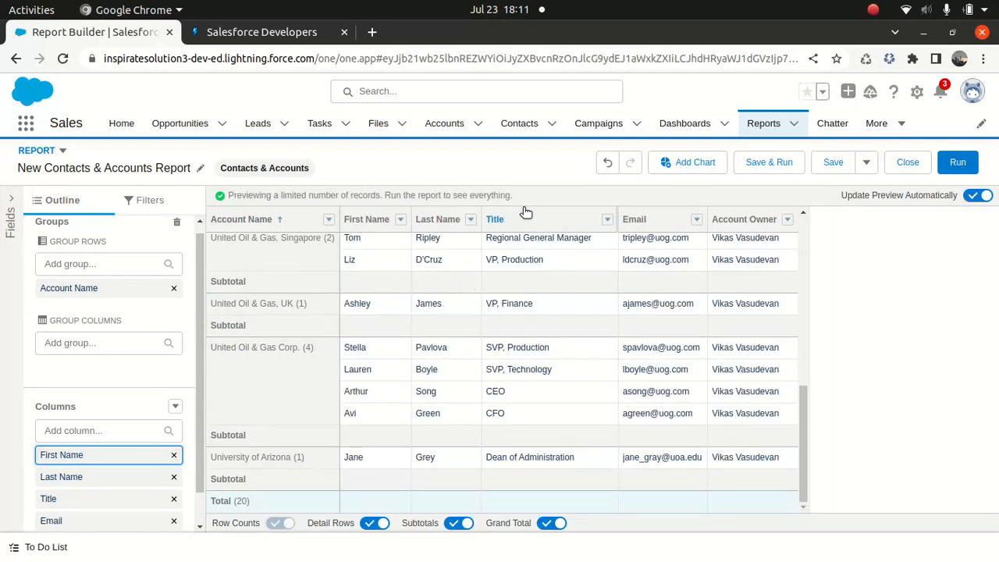
Move the Title column ahead of First Name and remove the Account Owner column from the report
left_click_drag(525, 221, 349, 223)
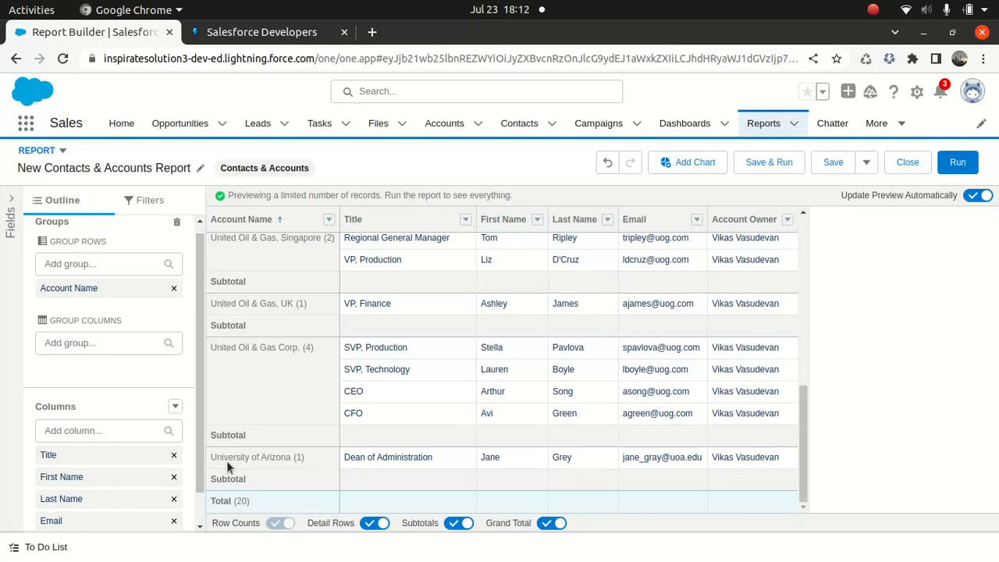
scroll(198, 393, "down", 1)
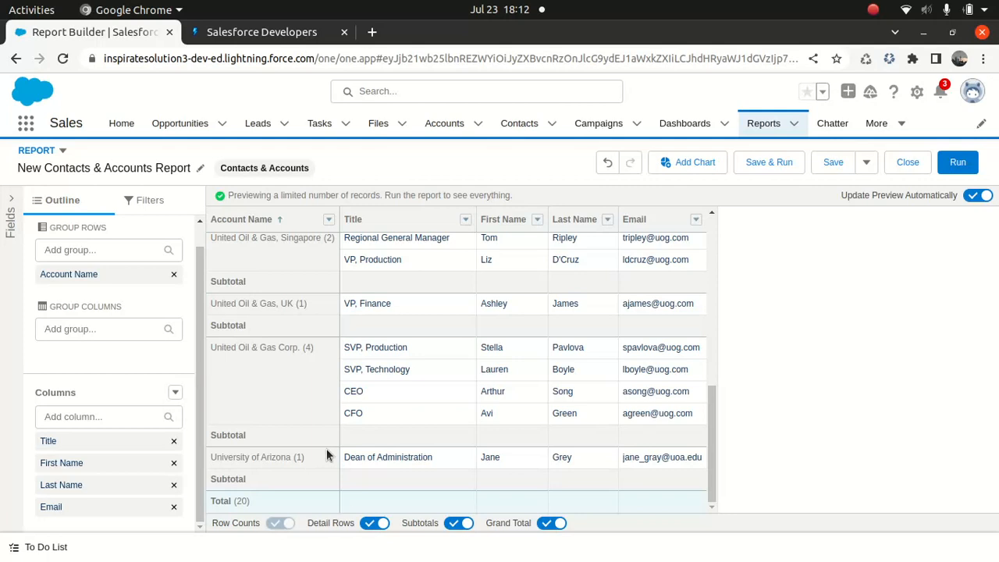
Save the report as New Contacts & Accounts Report with the automatically generated unique name, and dismiss the save notification
left_click(833, 162)
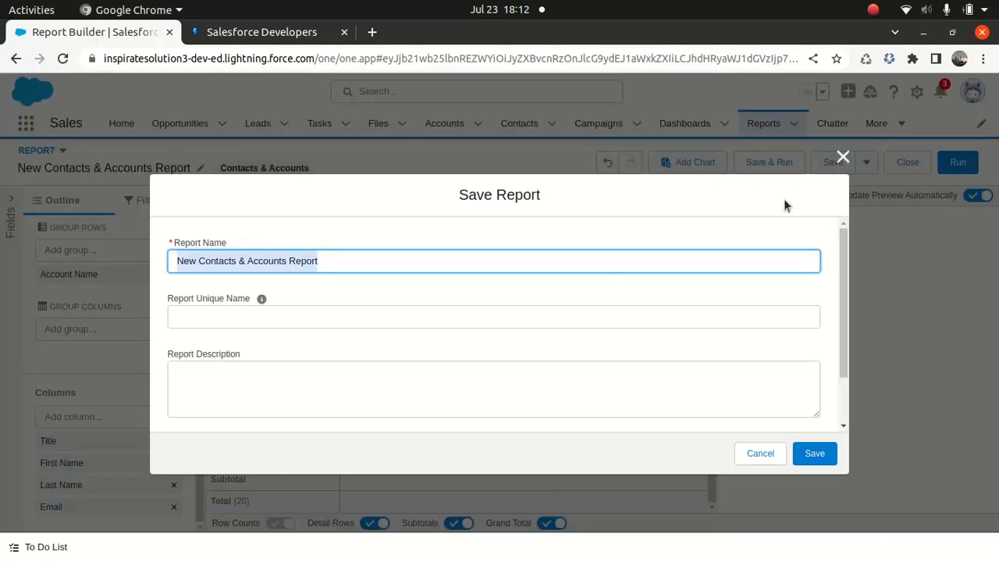
left_click(320, 316)
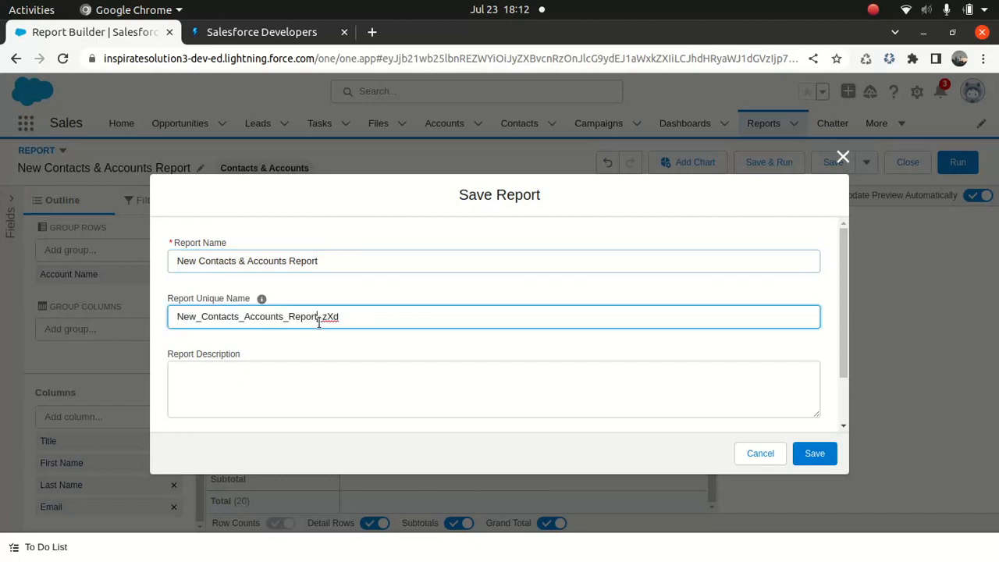
left_click(814, 453)
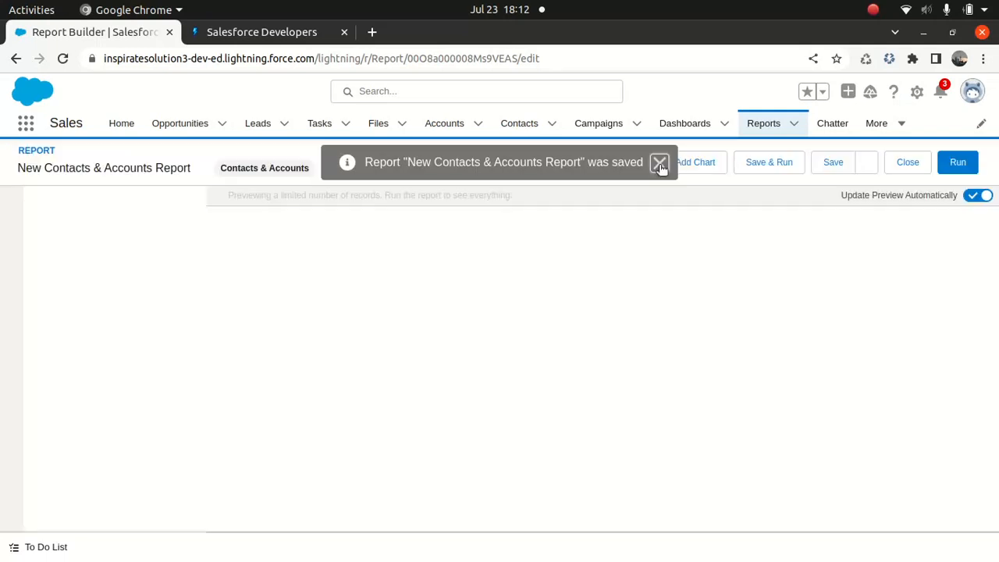
left_click(660, 164)
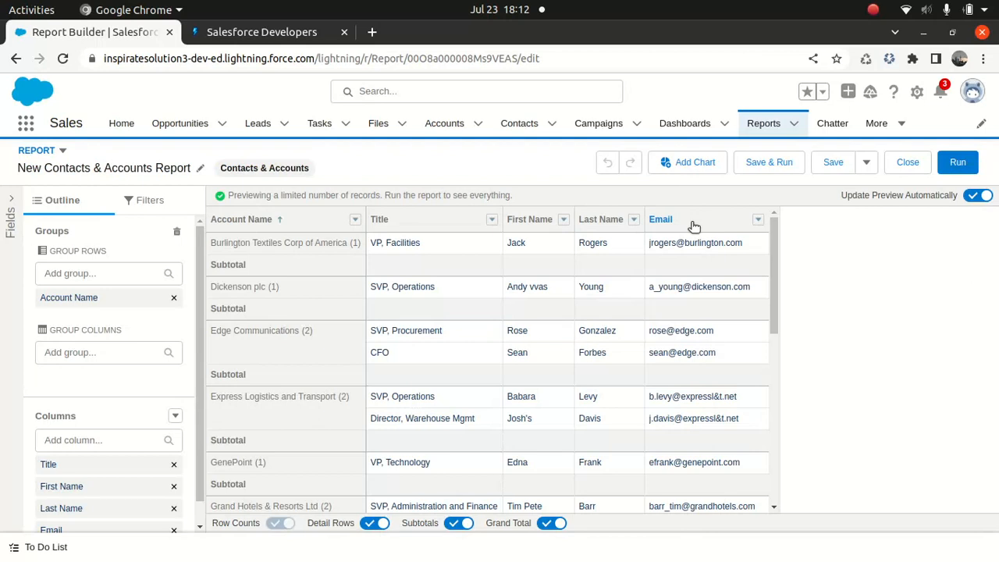
Add a bar chart of Record Count by Account Name to the report and show values on its bars
left_click(692, 163)
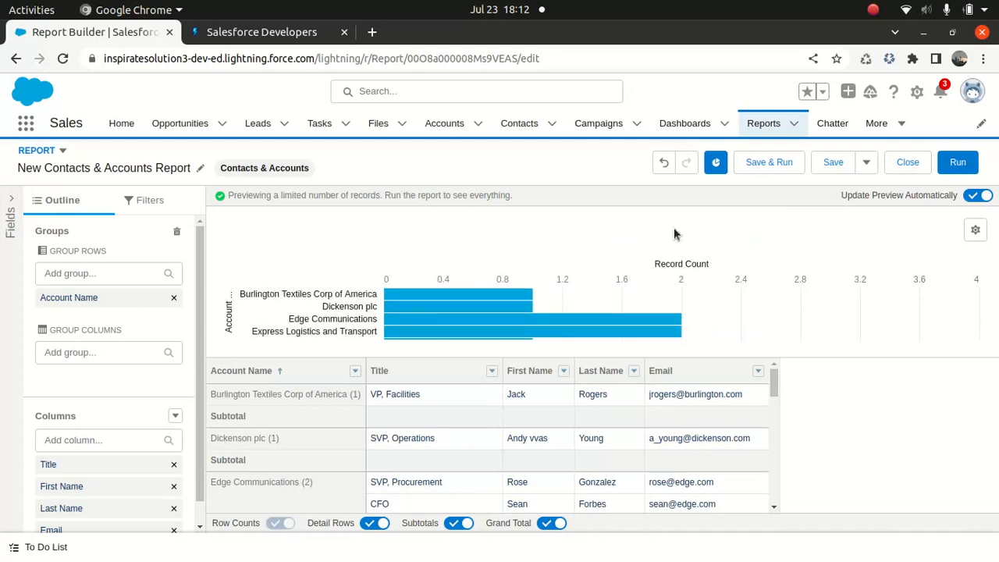
left_click(975, 232)
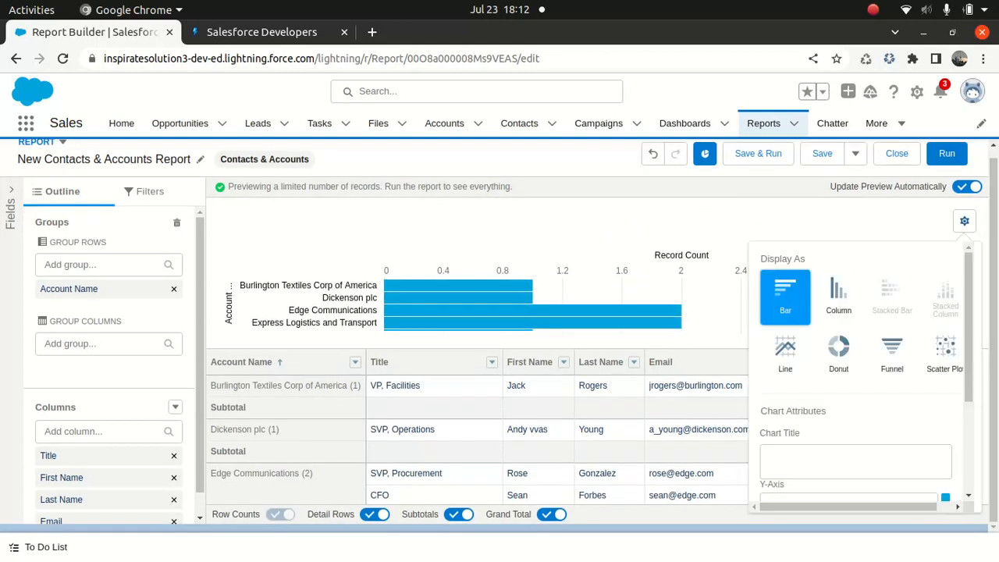
left_click_drag(968, 320, 951, 417)
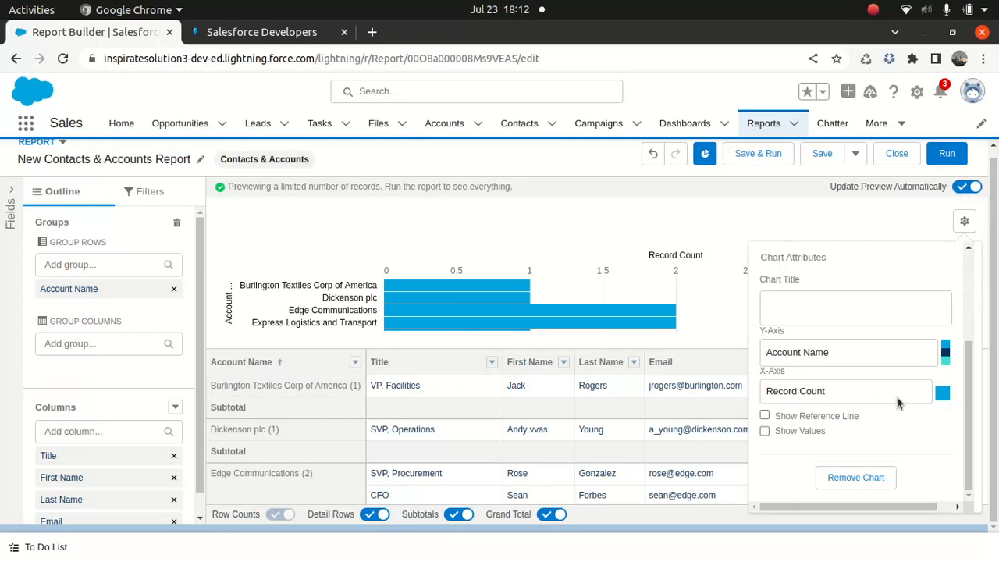
left_click(863, 393)
left_click(862, 393)
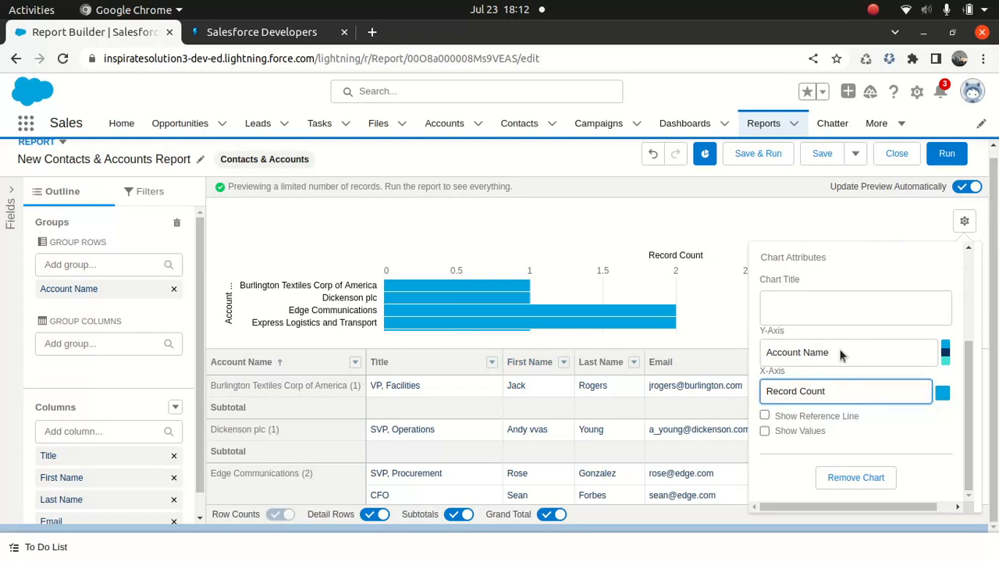
scroll(925, 373, "up", 1)
left_click(898, 377)
left_click(902, 370)
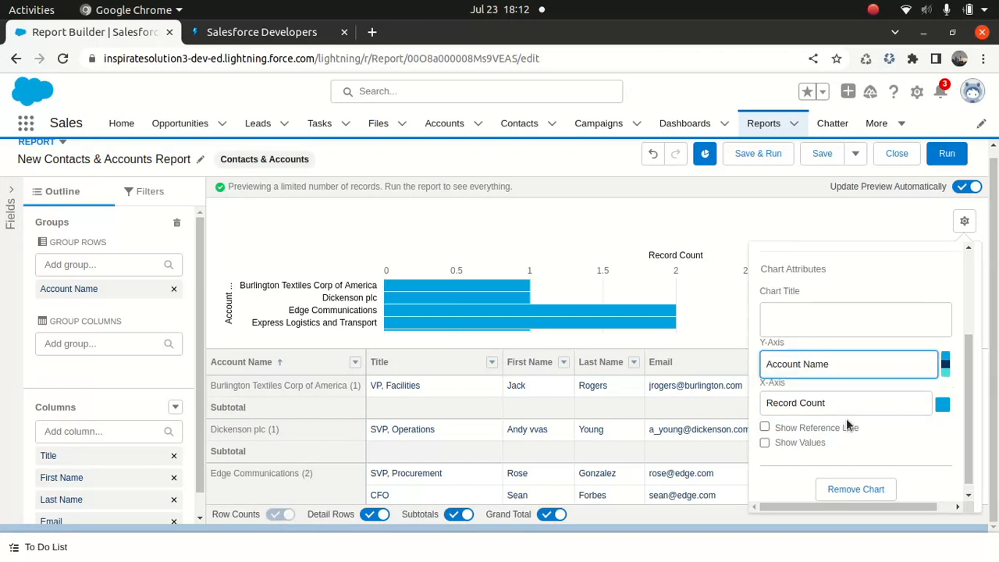
left_click(764, 443)
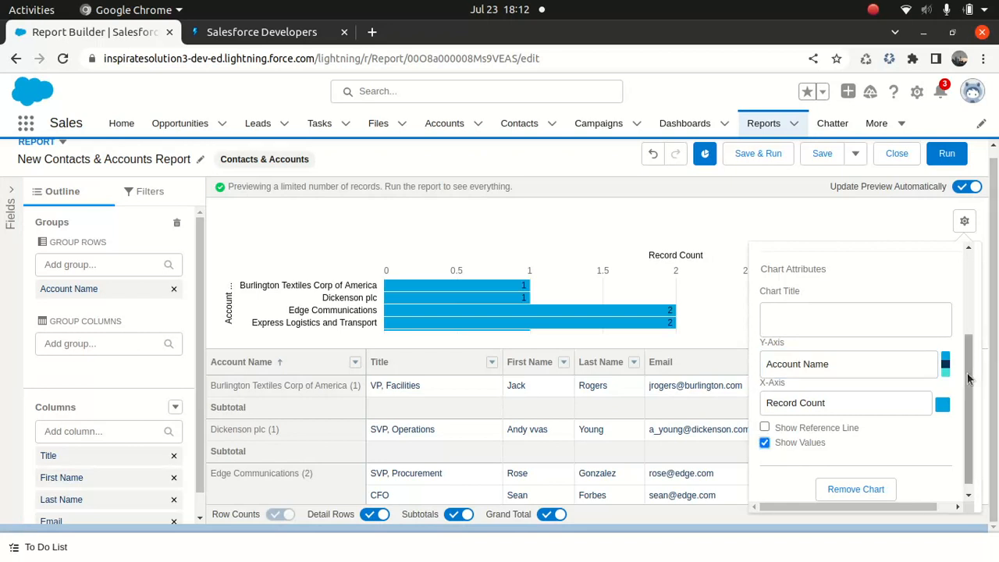
scroll(966, 377, "up", 3)
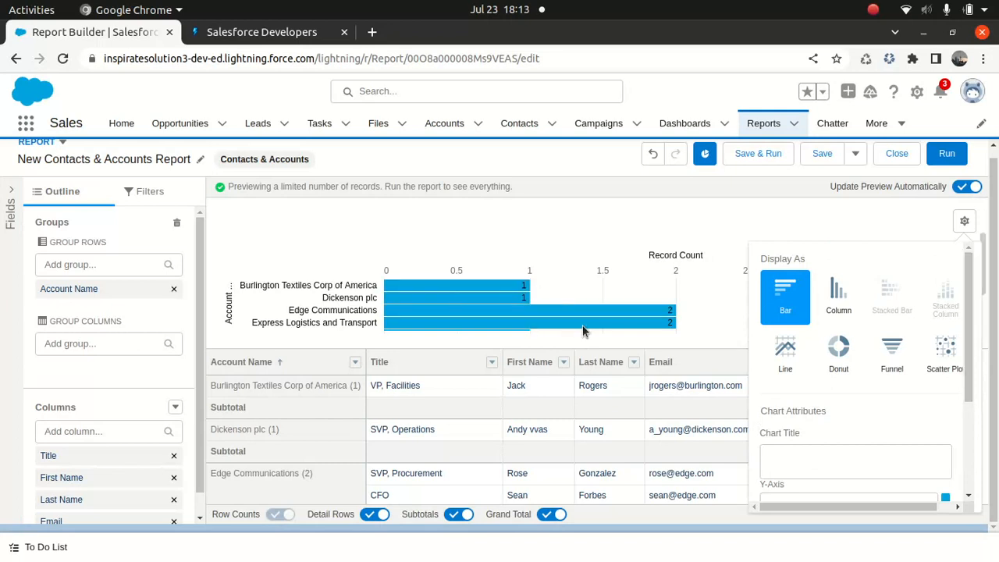
Preview the report chart as a donut and set its display type to Column
left_click(837, 352)
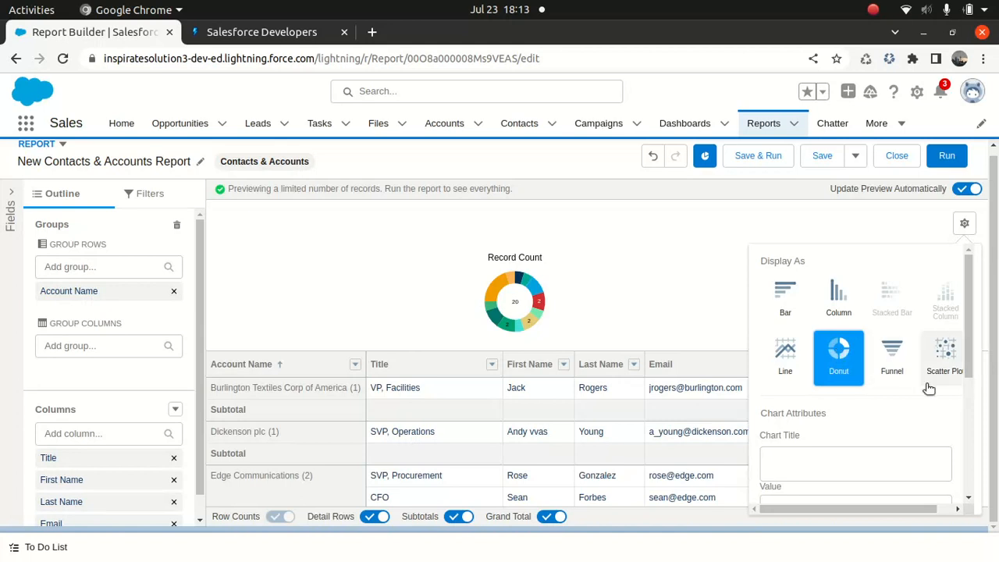
left_click(840, 294)
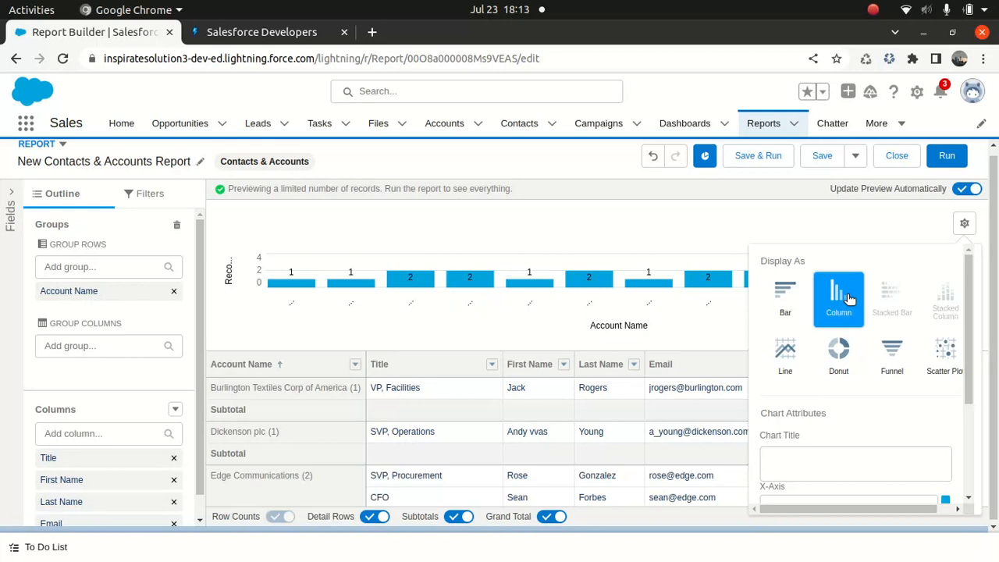
Turn on the reference line for the column chart and switch it off again
left_click_drag(970, 351, 960, 460)
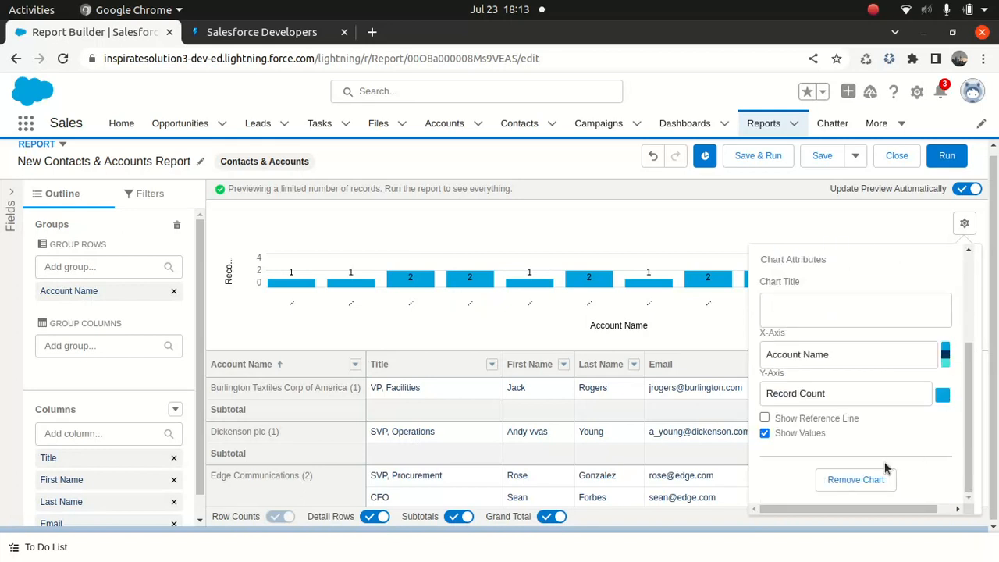
left_click(764, 419)
scroll(968, 459, "down", 1)
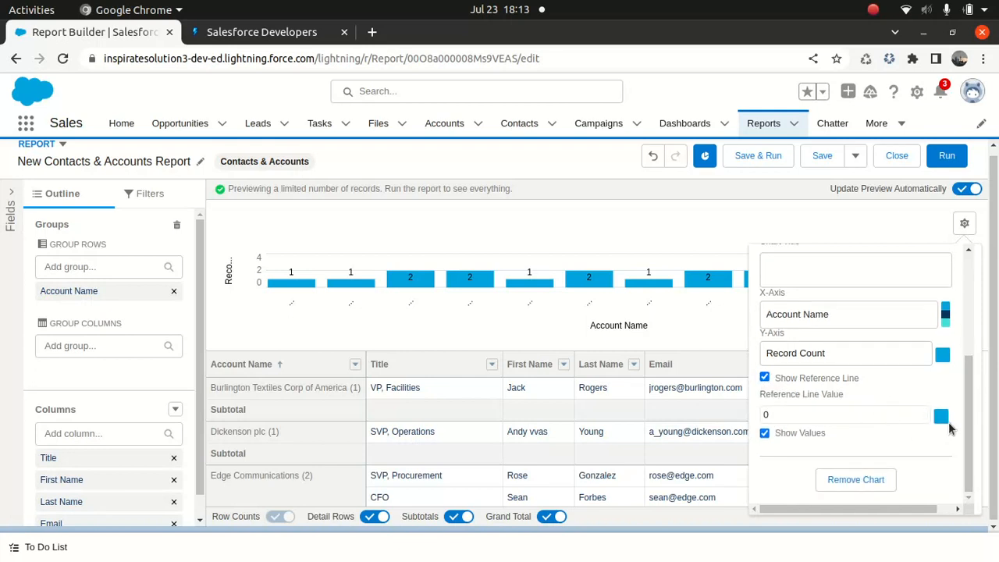
left_click(766, 380)
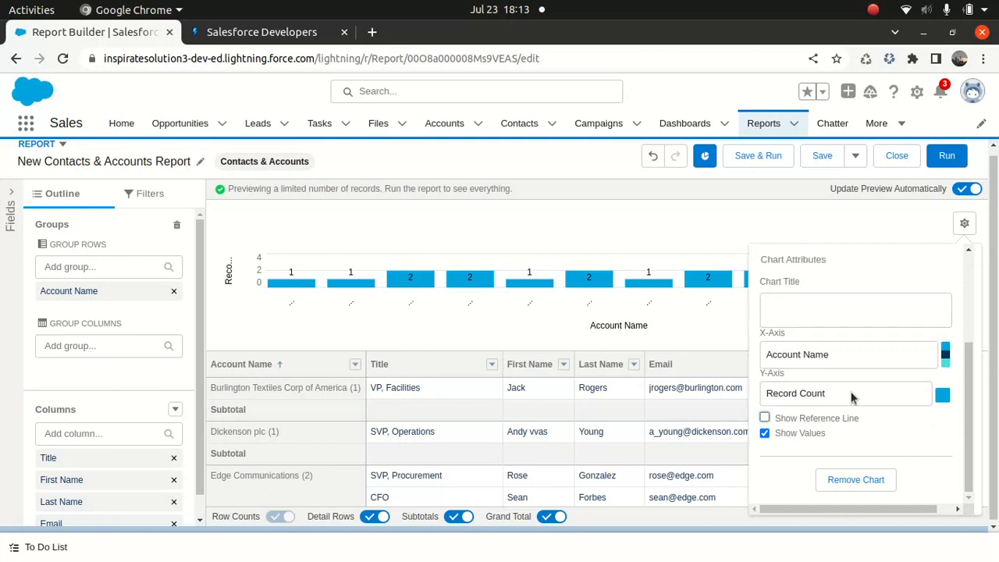
Try the Color Safe Palette on the chart's Account Name axis and restore the Default Palette
left_click_drag(968, 402, 970, 363)
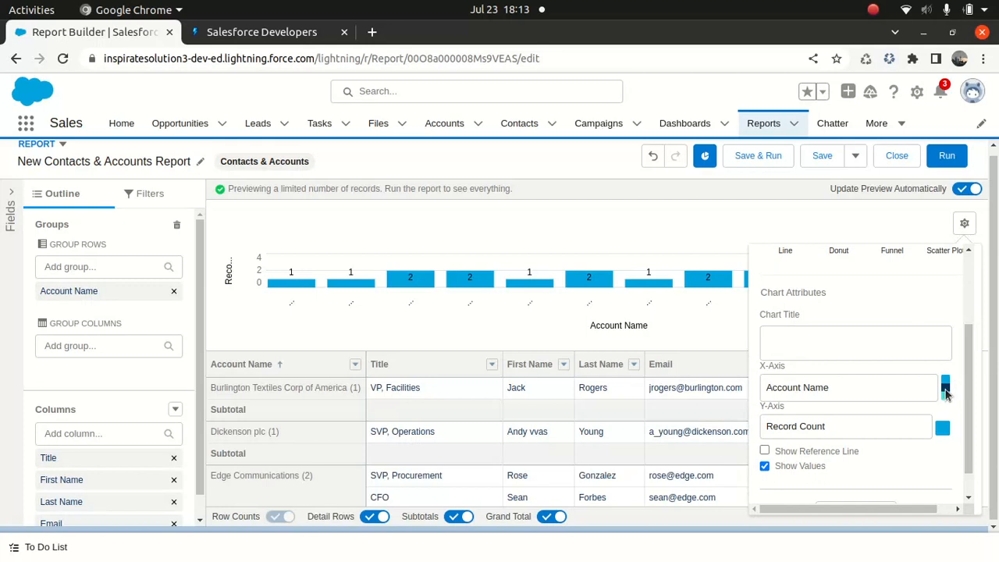
left_click(945, 390)
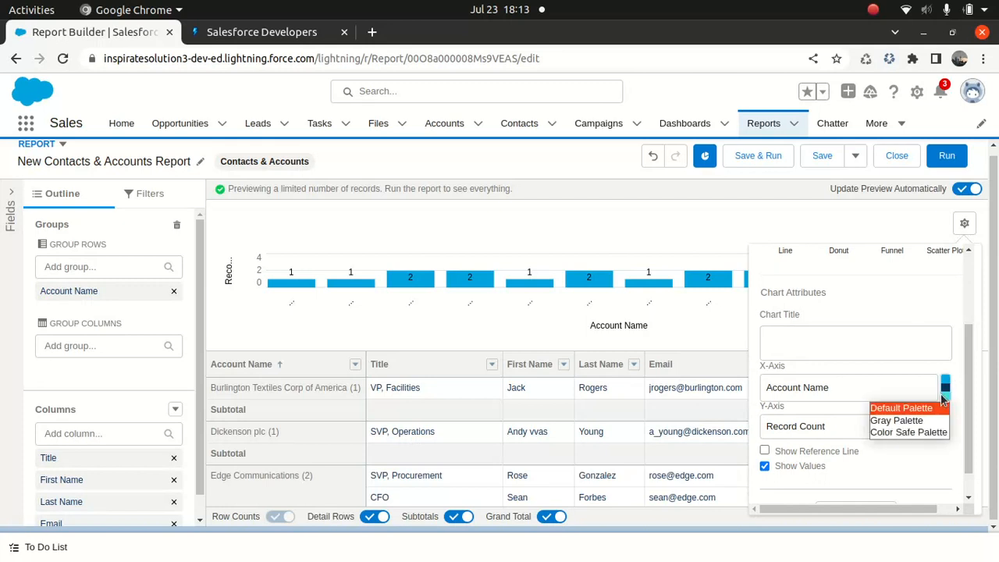
left_click(918, 438)
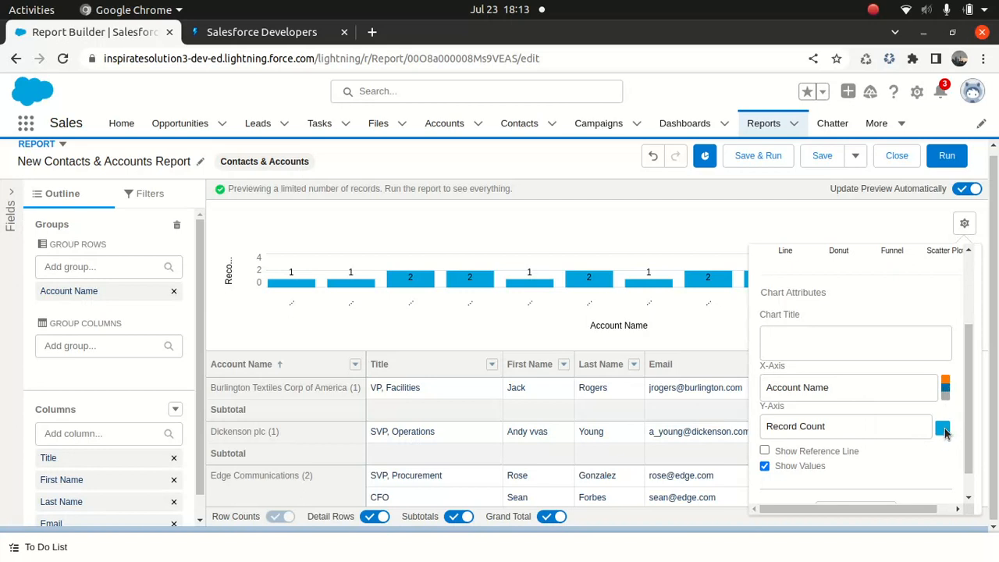
left_click(945, 390)
left_click(918, 407)
Save the report with its column chart
scroll(965, 255, "up", 3)
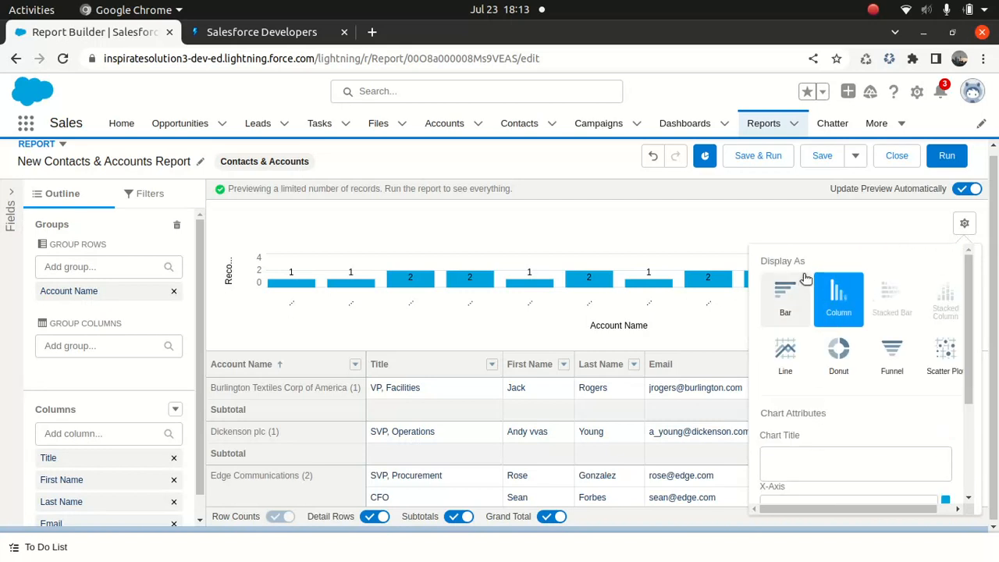
left_click(821, 154)
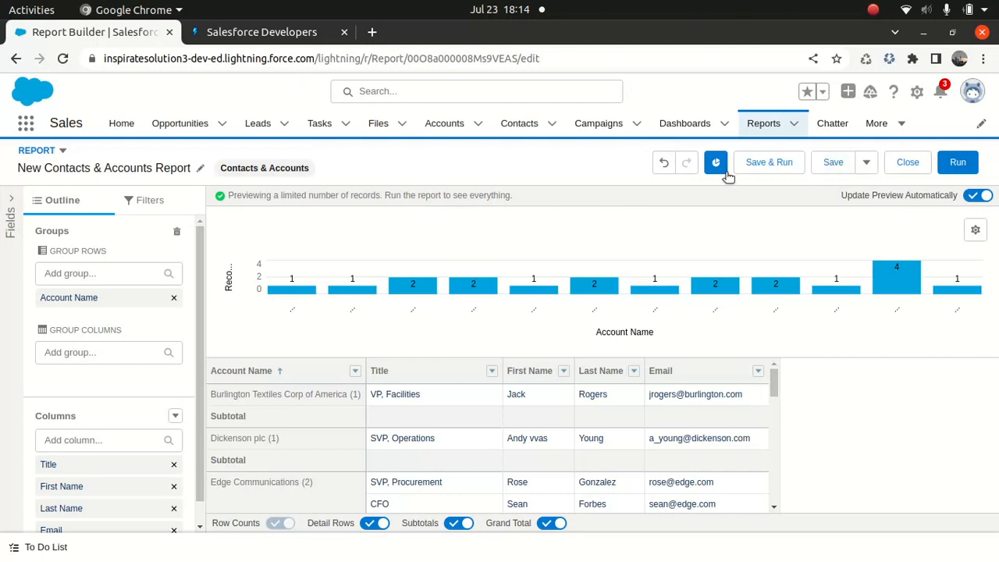
Start a new dashboard and name it Account Contact Dashboard
left_click(676, 133)
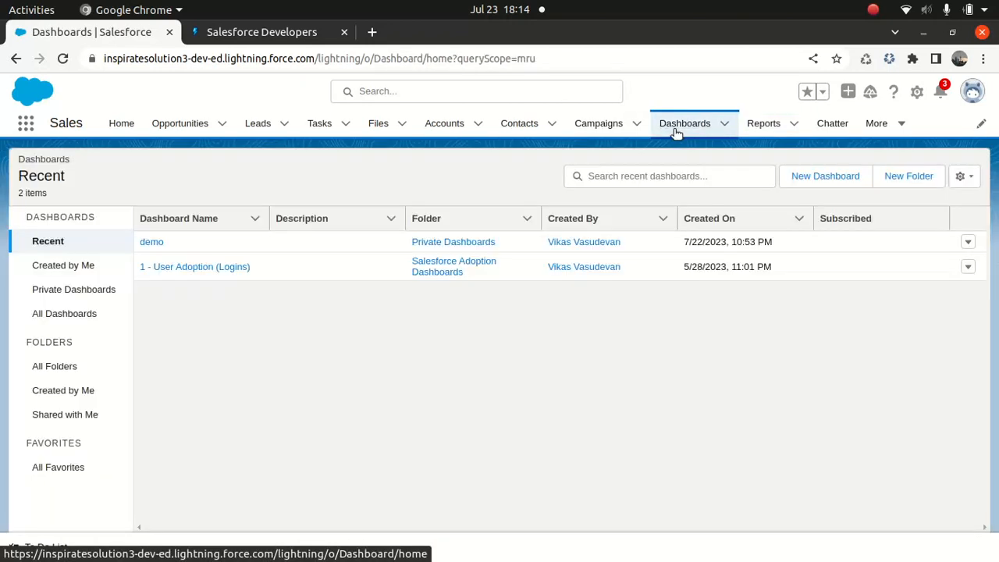
left_click(829, 178)
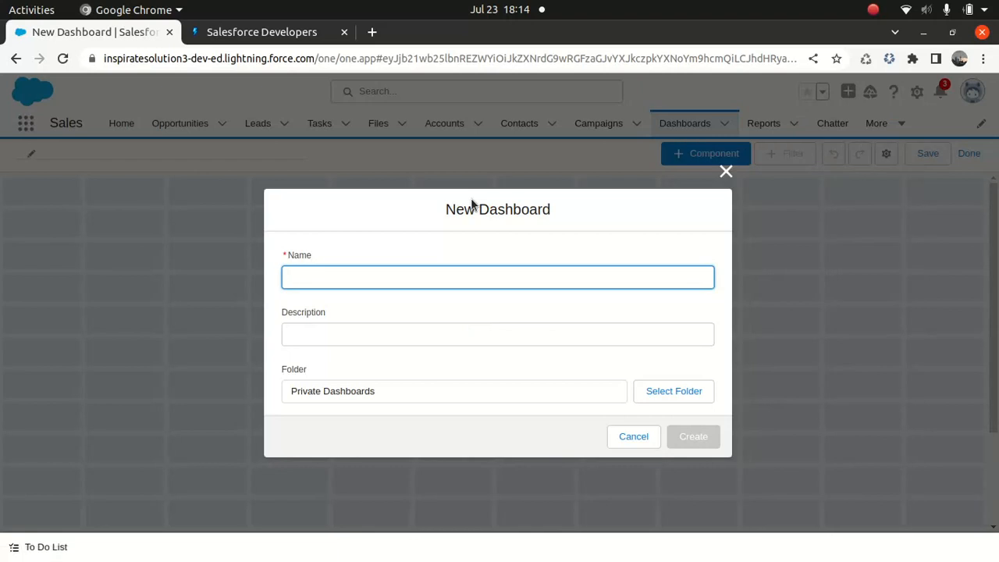
type("Account CO")
key("BackSpace")
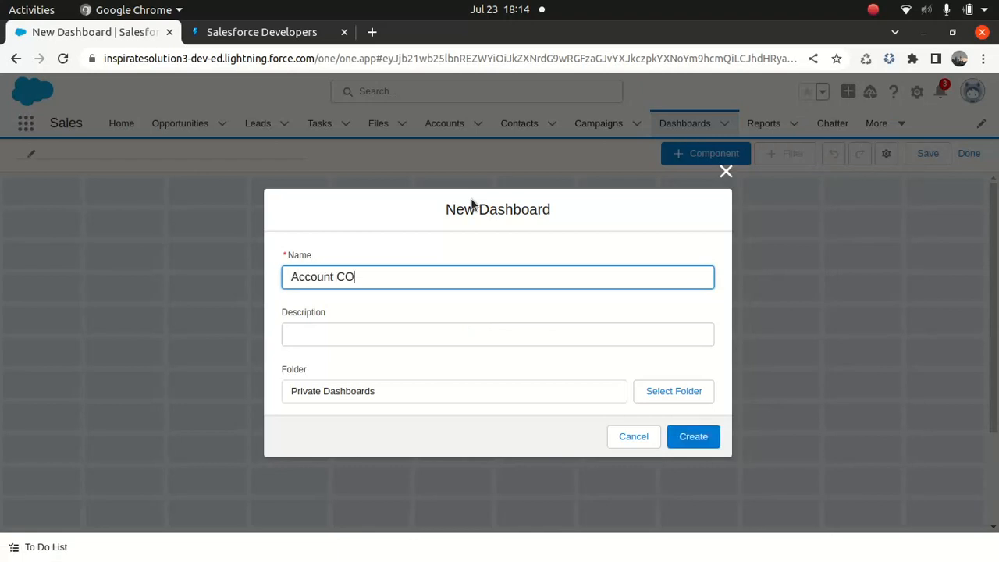
type("ontact Dashboard")
key("Tab")
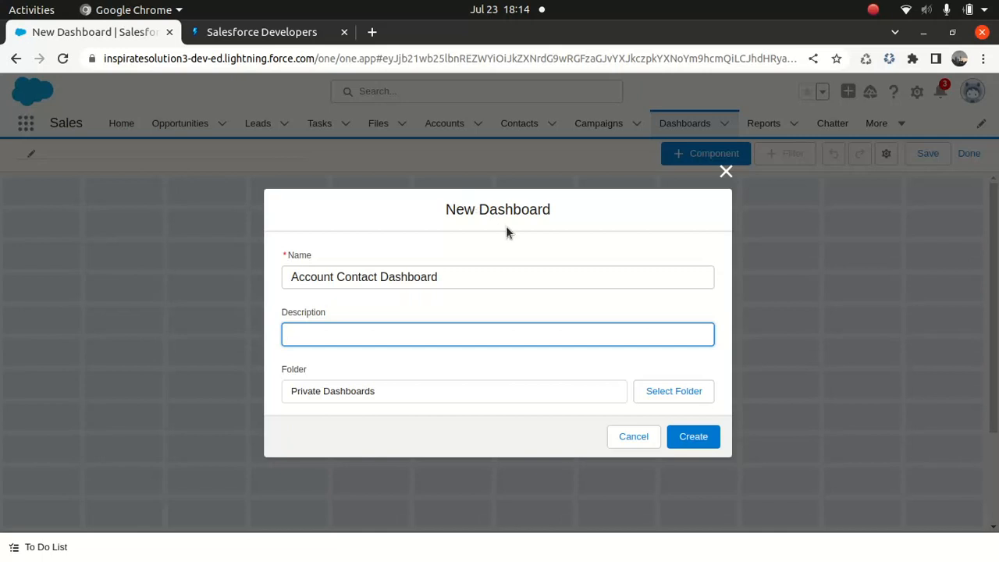
Copy the dashboard name into the description and create the dashboard in the Private Dashboards folder
left_click_drag(453, 279, 273, 283)
key("ctrl+c")
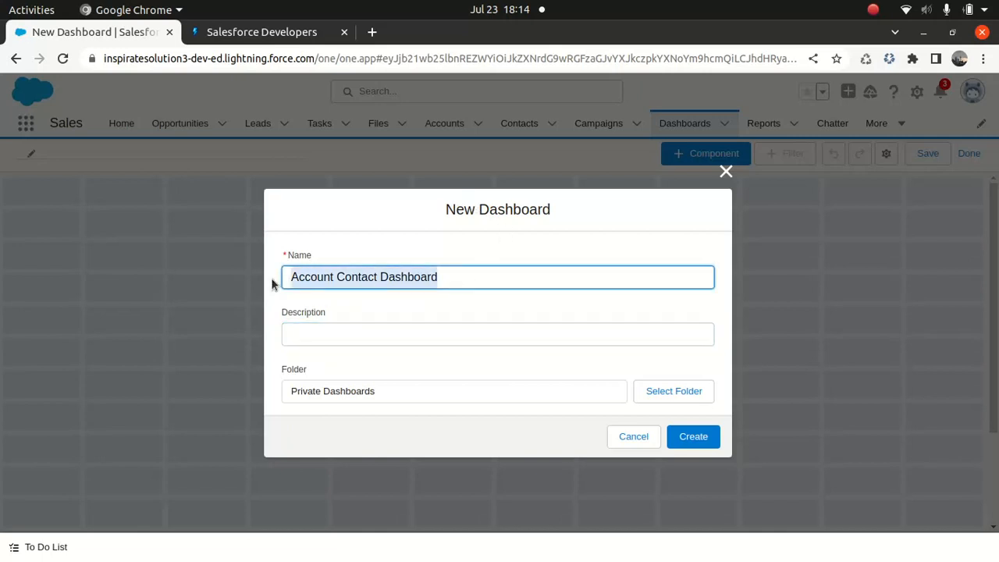
left_click(381, 335)
key("ctrl+v")
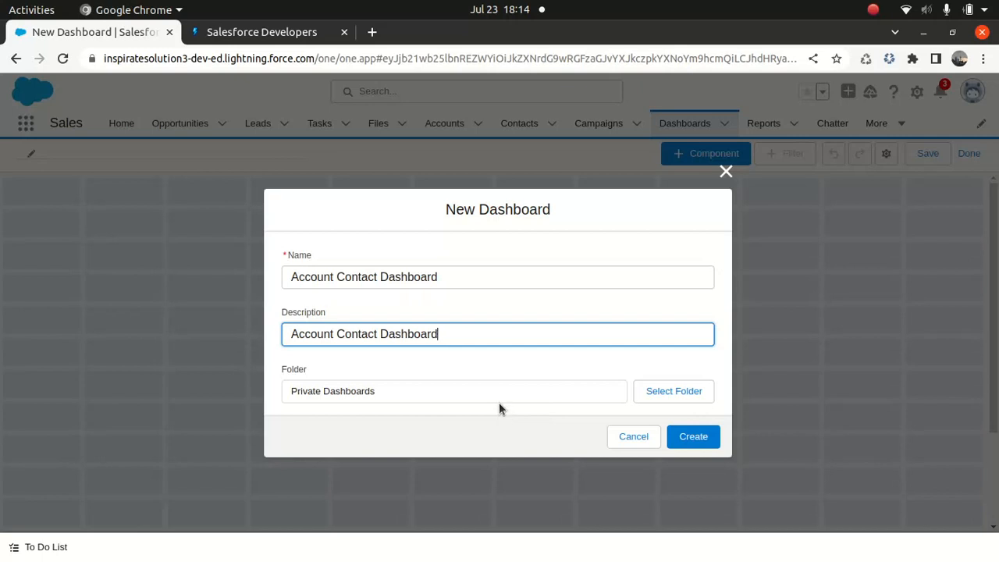
left_click(695, 437)
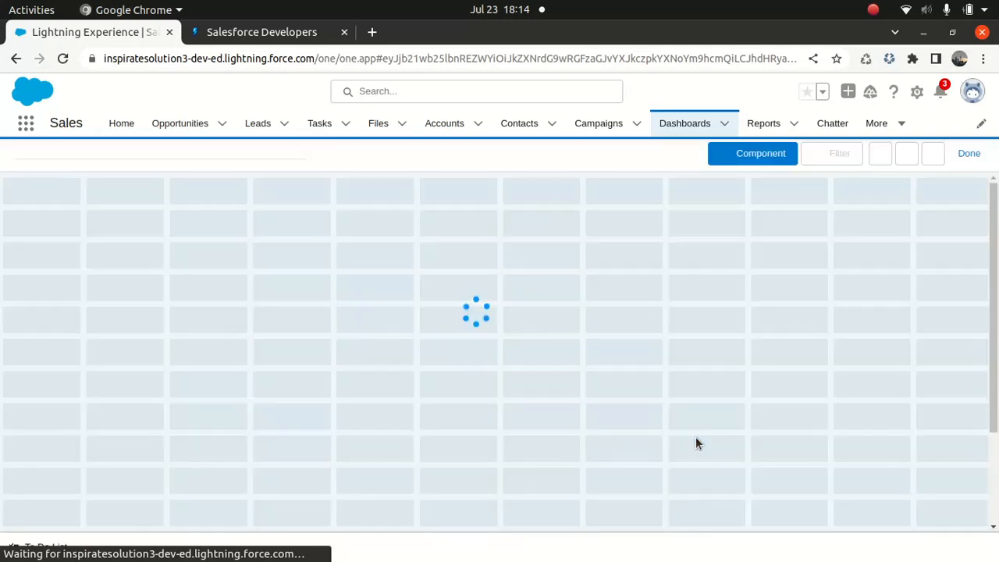
Add a horizontal bar chart component to the dashboard based on the New Contacts & Accounts Report
left_click(671, 153)
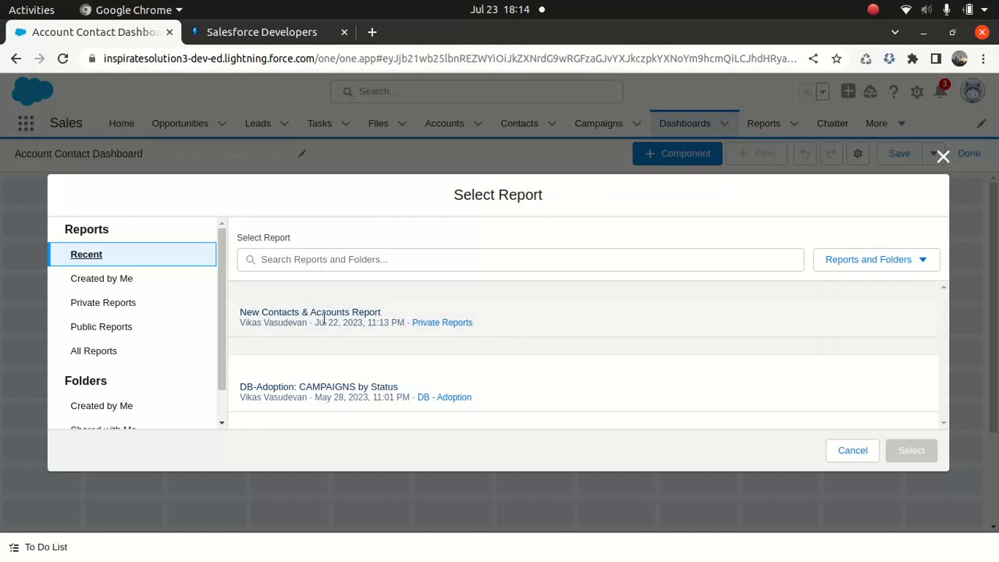
left_click(328, 320)
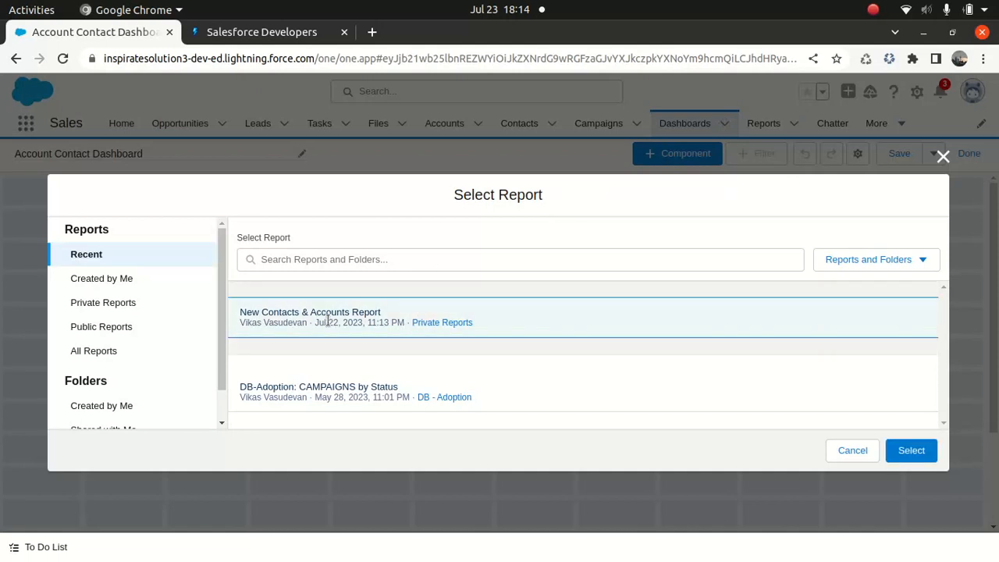
left_click(910, 452)
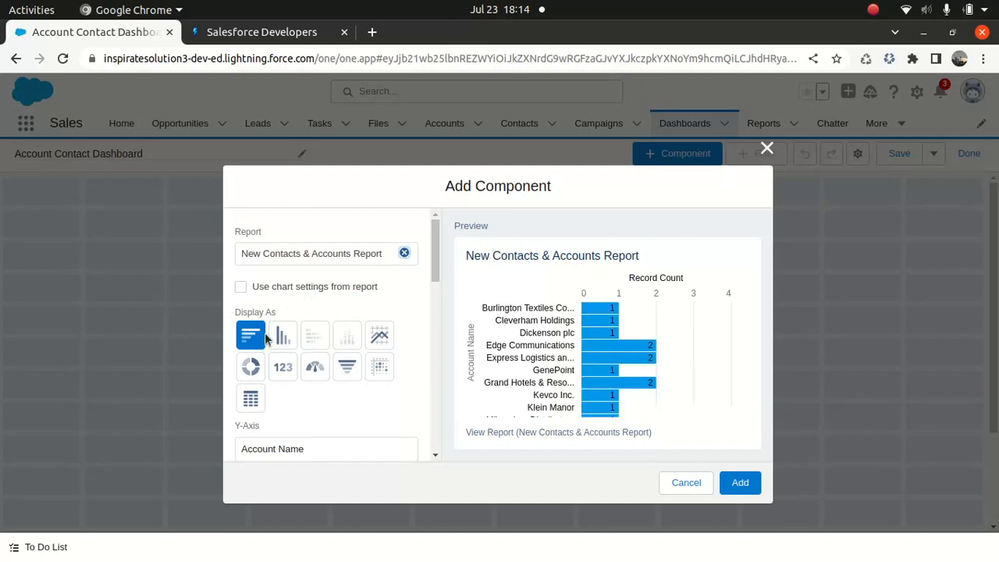
left_click(740, 481)
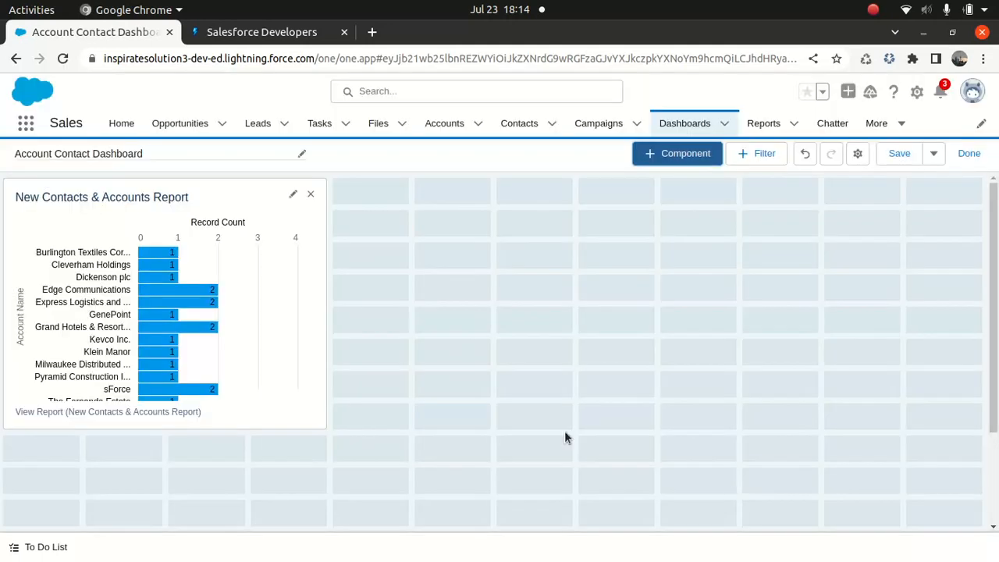
mouse_move(169, 322)
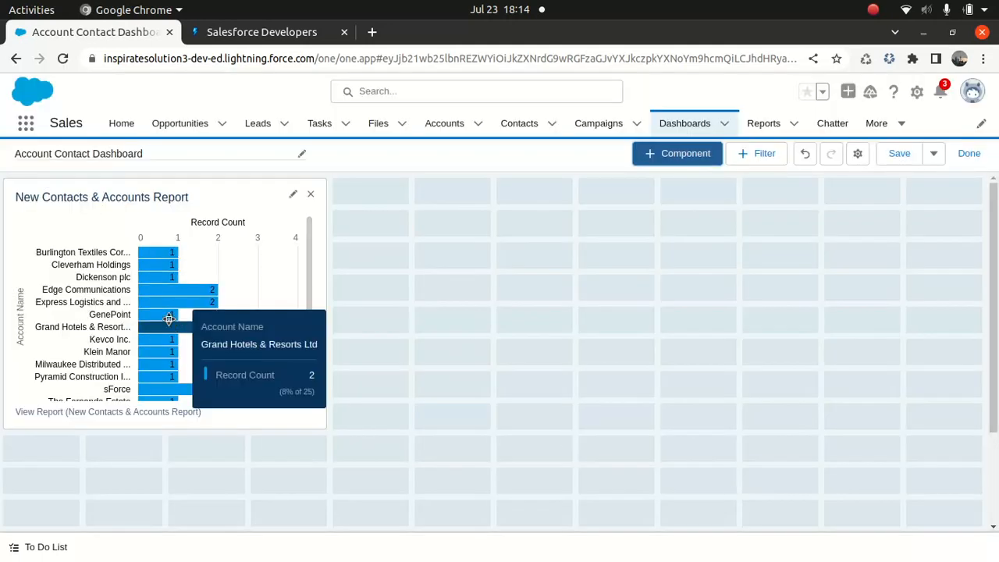
Try the vertical bar chart, then change the New Contacts & Accounts Report component to a table display and update it
mouse_move(310, 227)
left_mouse_down()
mouse_move(307, 421)
mouse_move(319, 220)
left_mouse_up()
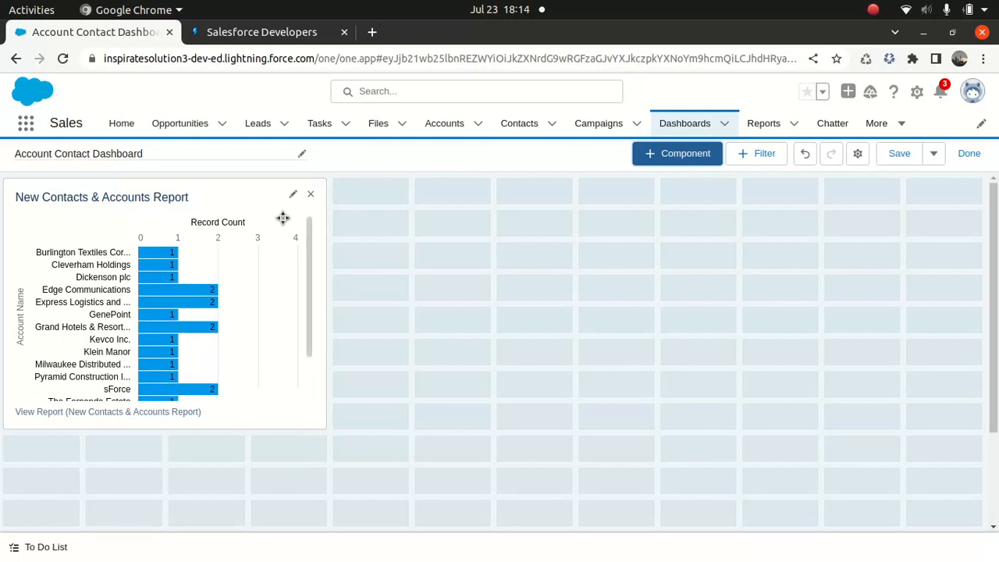
left_click(292, 195)
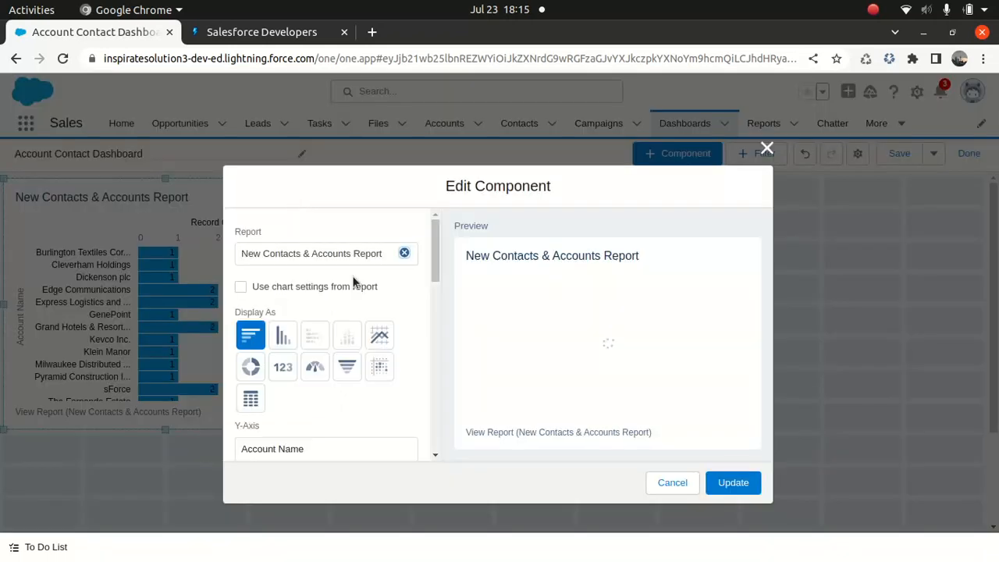
left_click(283, 334)
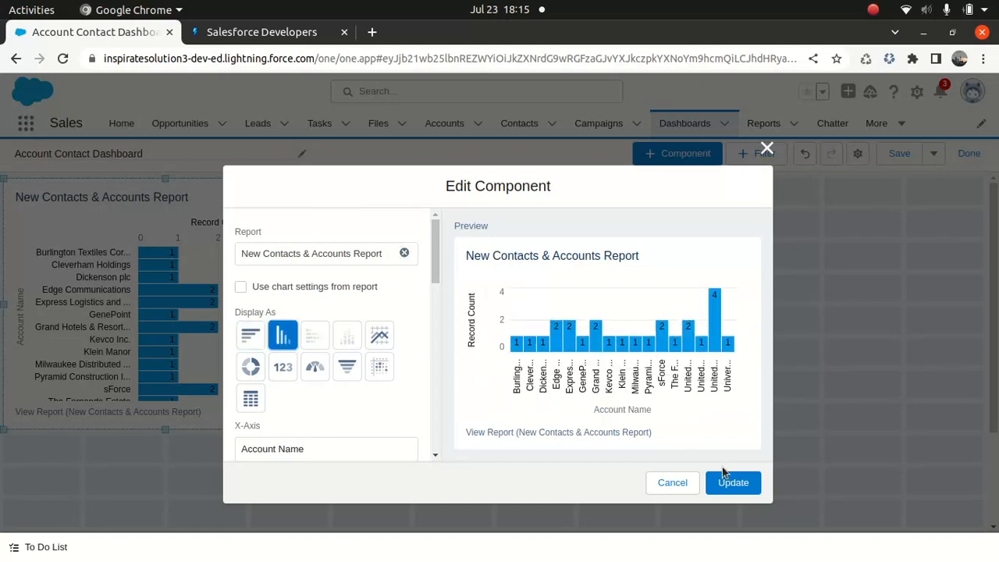
left_click(251, 400)
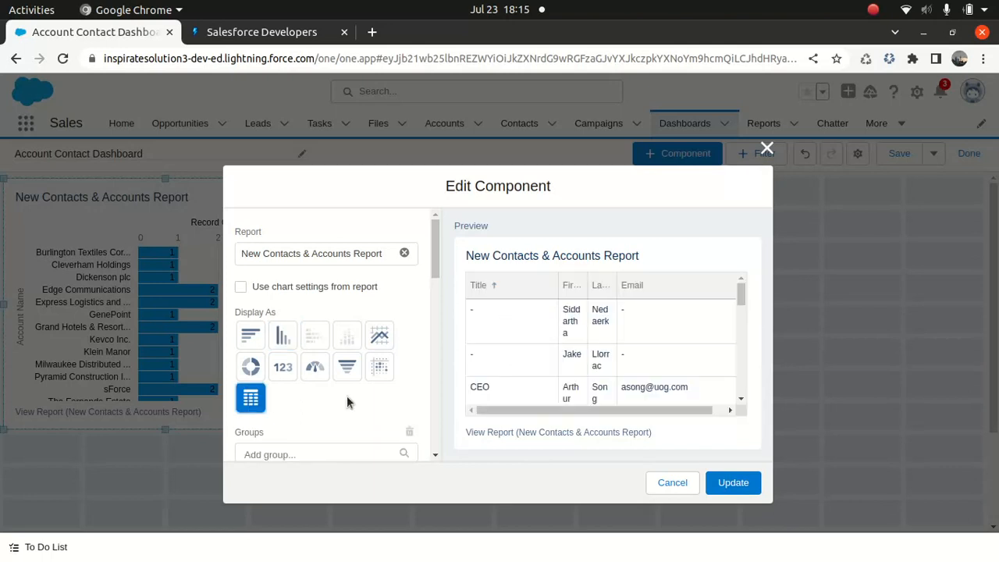
mouse_move(503, 410)
left_mouse_down()
mouse_move(640, 410)
mouse_move(500, 408)
left_mouse_up()
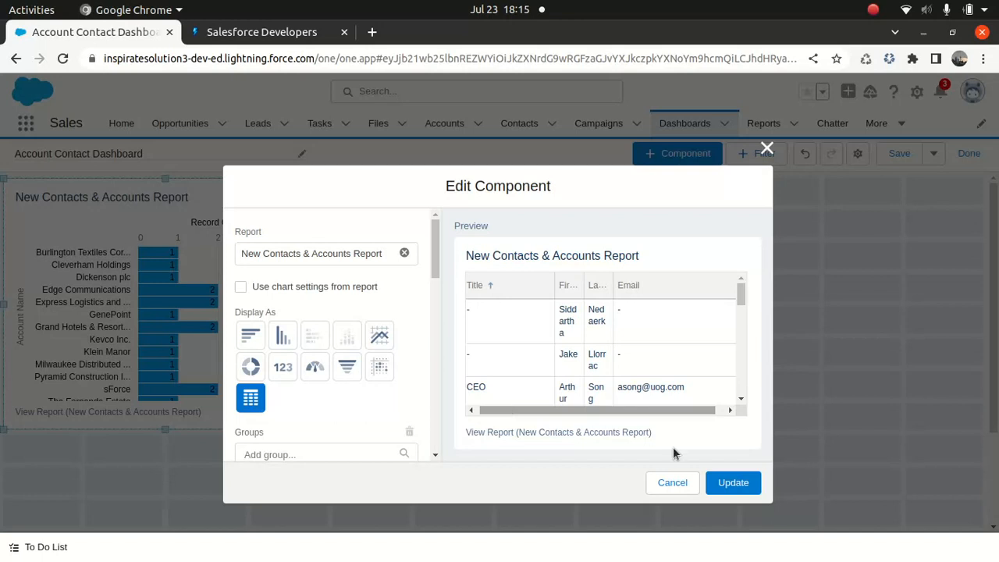
left_click(732, 481)
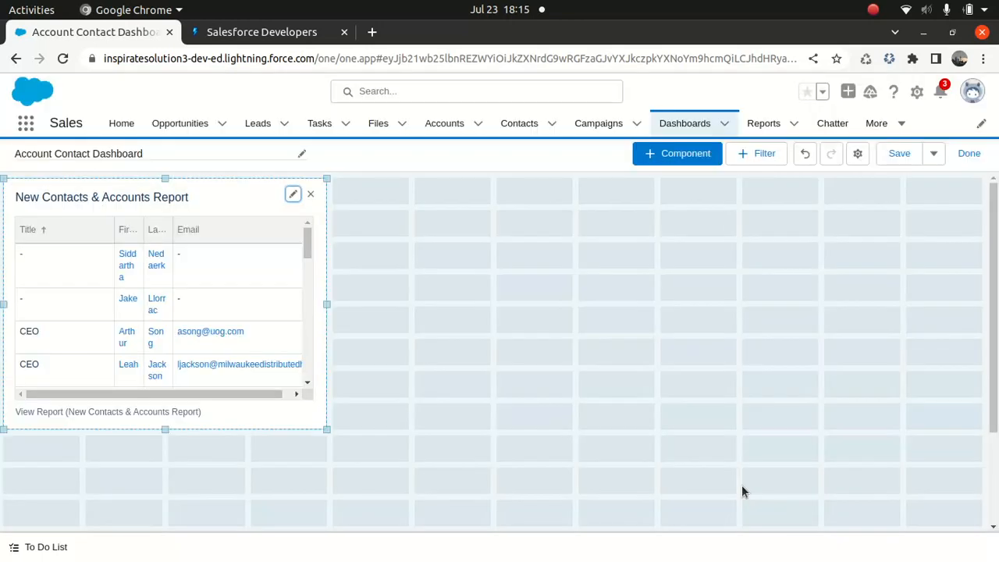
Move the report component to start at the fourth grid column and set its display to a horizontal bar chart
left_click_drag(140, 392, 439, 379)
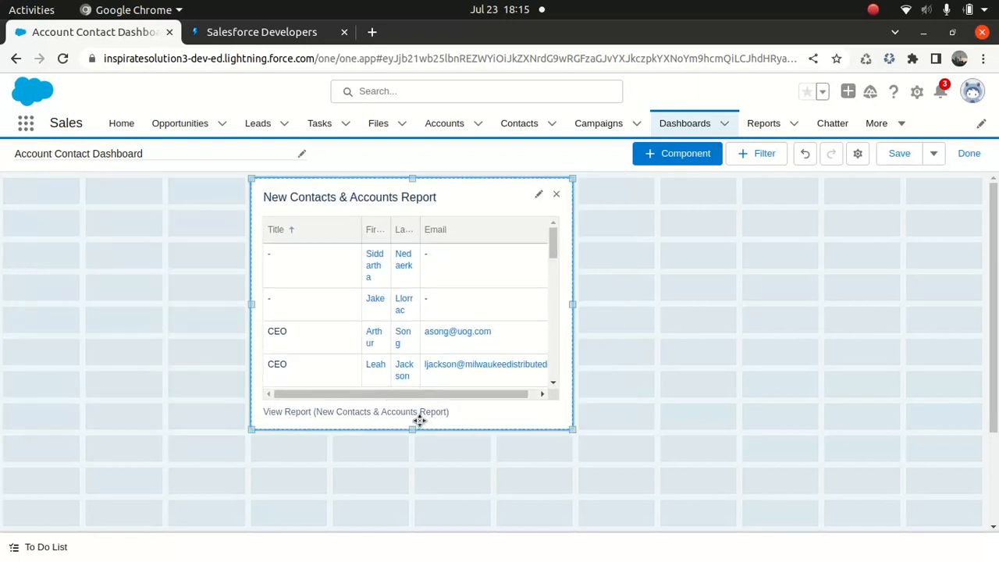
left_click(538, 194)
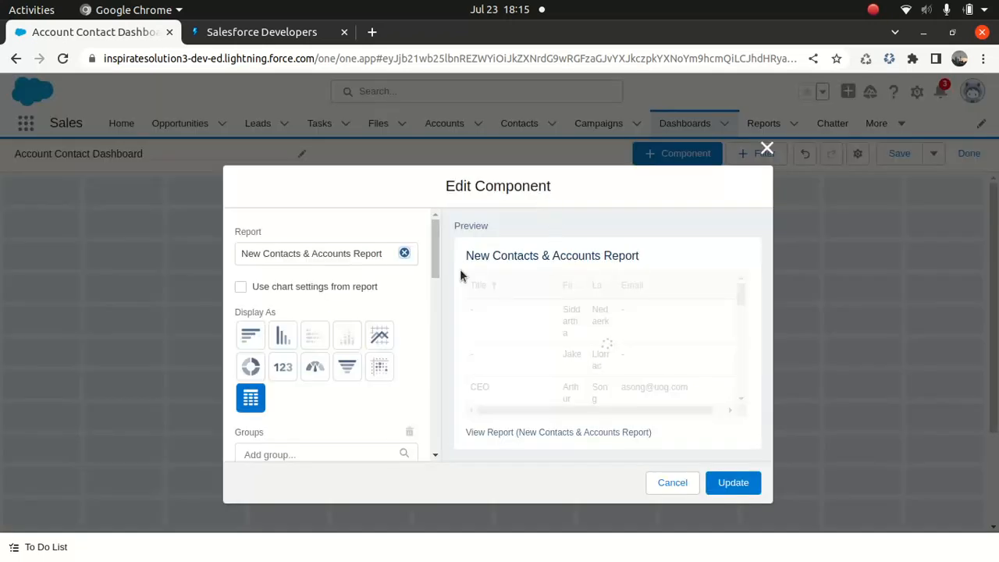
left_click(250, 339)
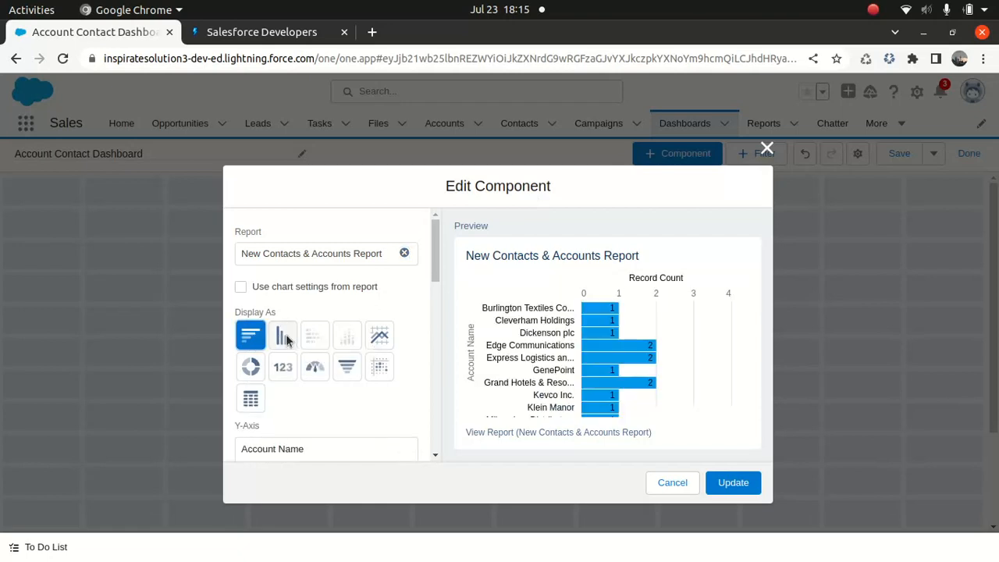
left_click(735, 484)
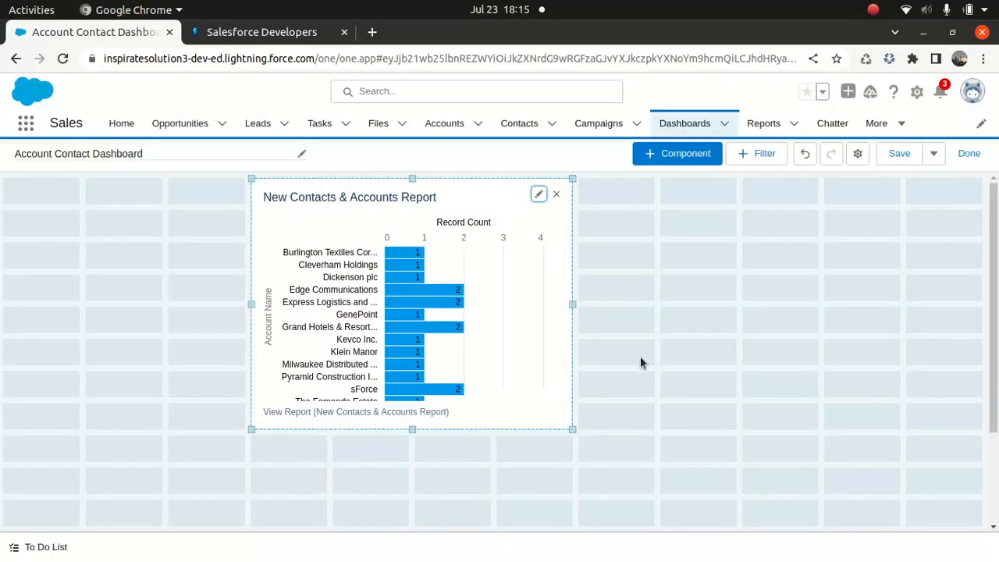
Enlarge the chart component to about eight grid columns by ten rows, then save the dashboard and finish editing
left_click_drag(572, 429, 867, 481)
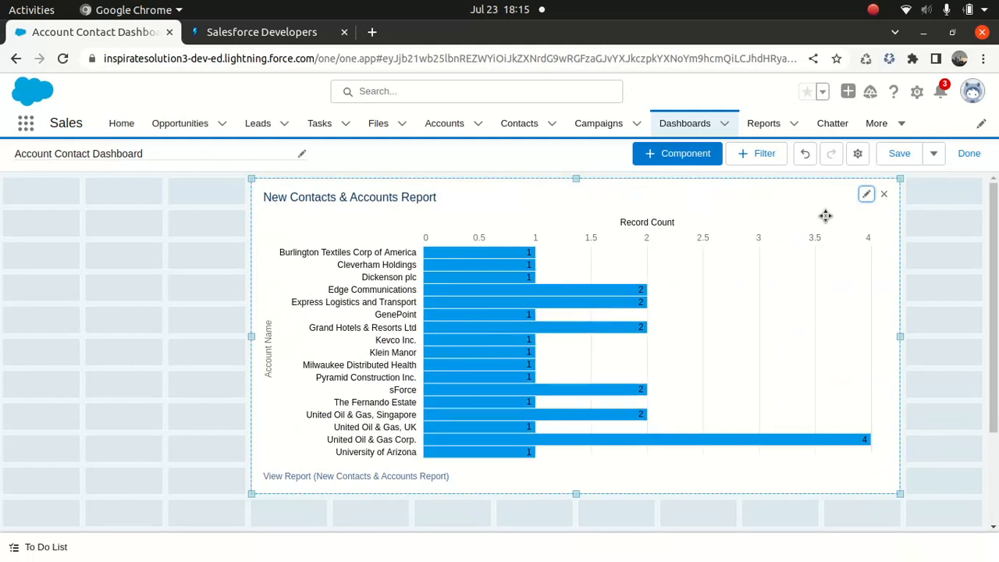
left_click(899, 153)
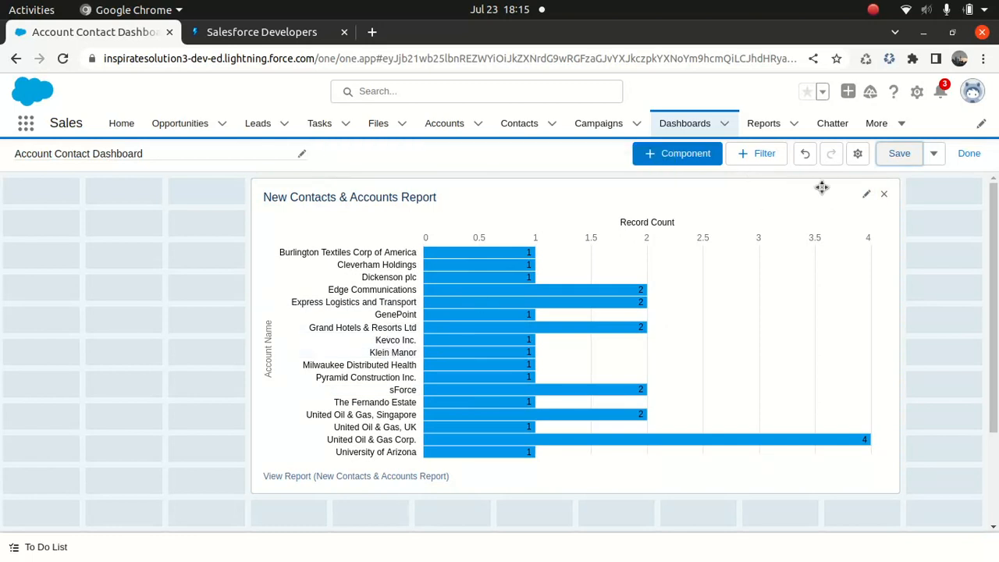
left_click(969, 153)
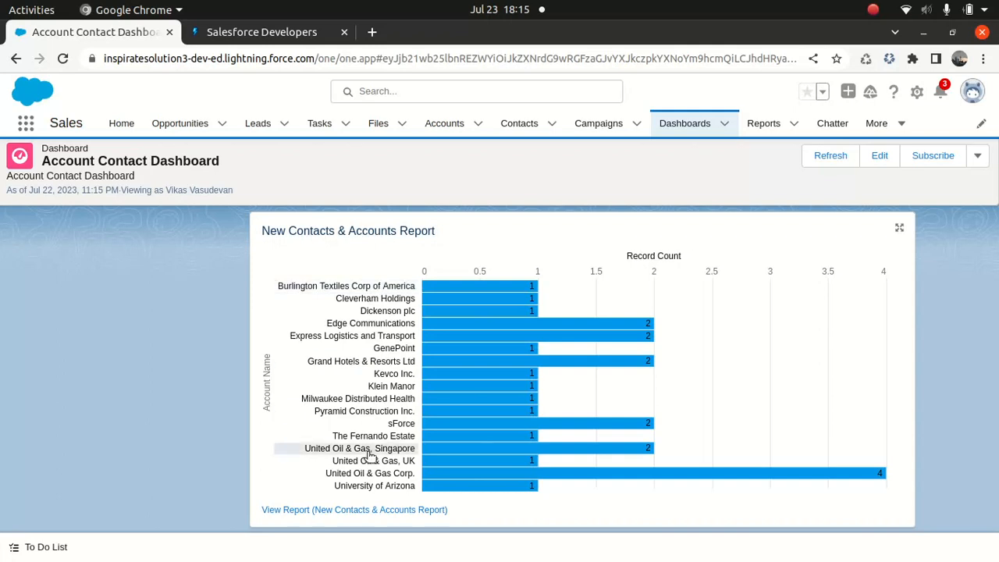
Drill into the United Oil & Gas, Singapore bar to view its filtered report, then return to the dashboard
mouse_move(441, 451)
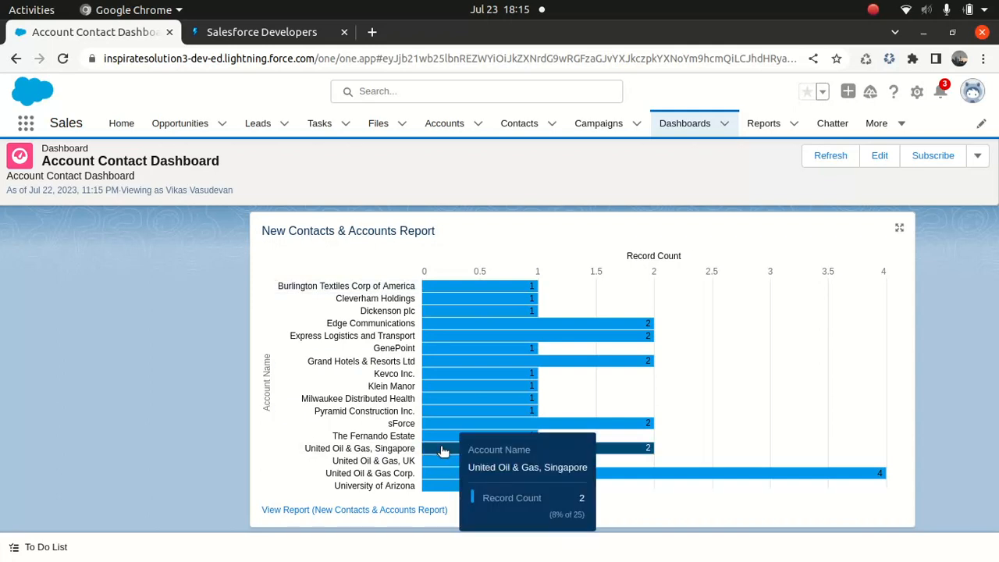
left_click(442, 451)
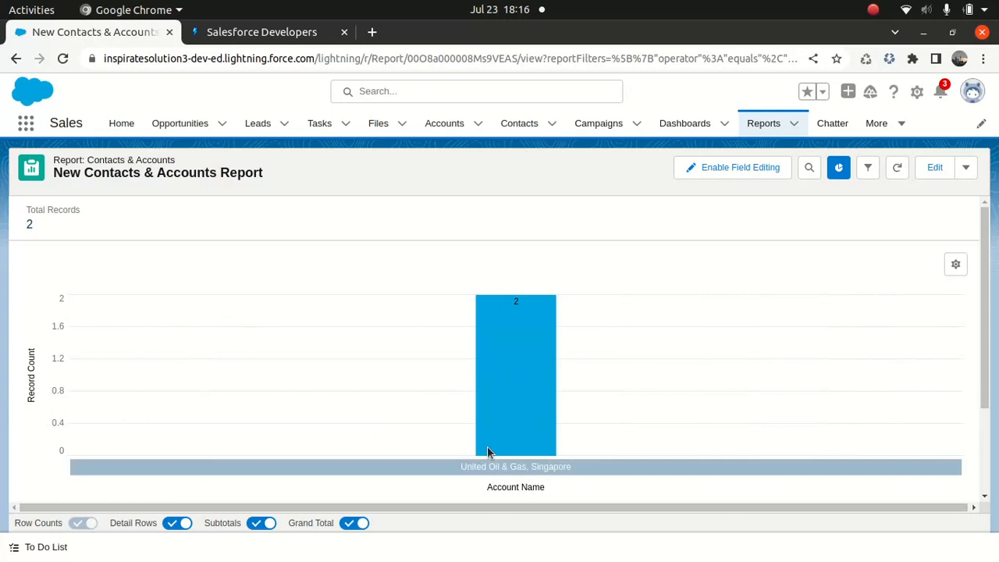
mouse_move(519, 332)
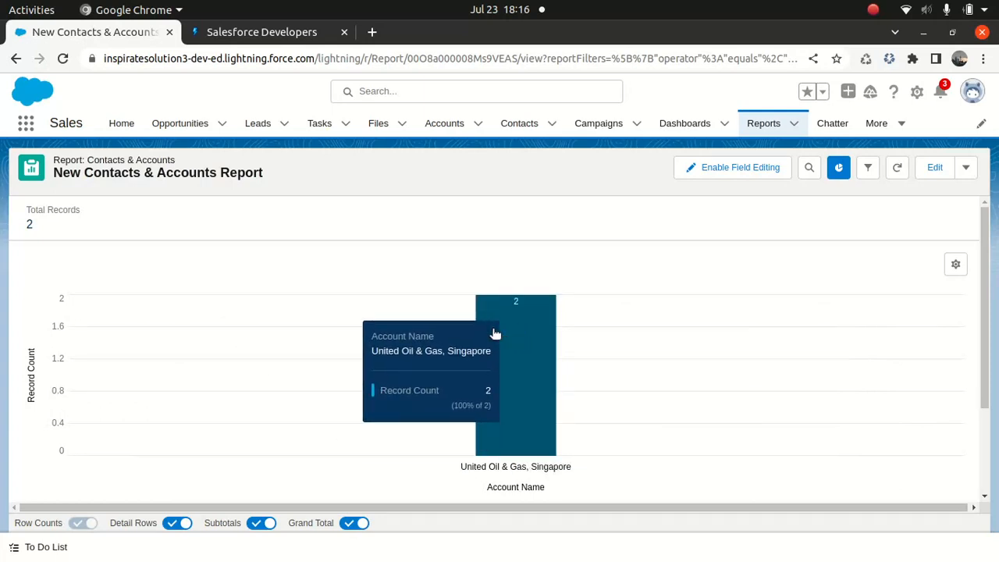
left_click(15, 58)
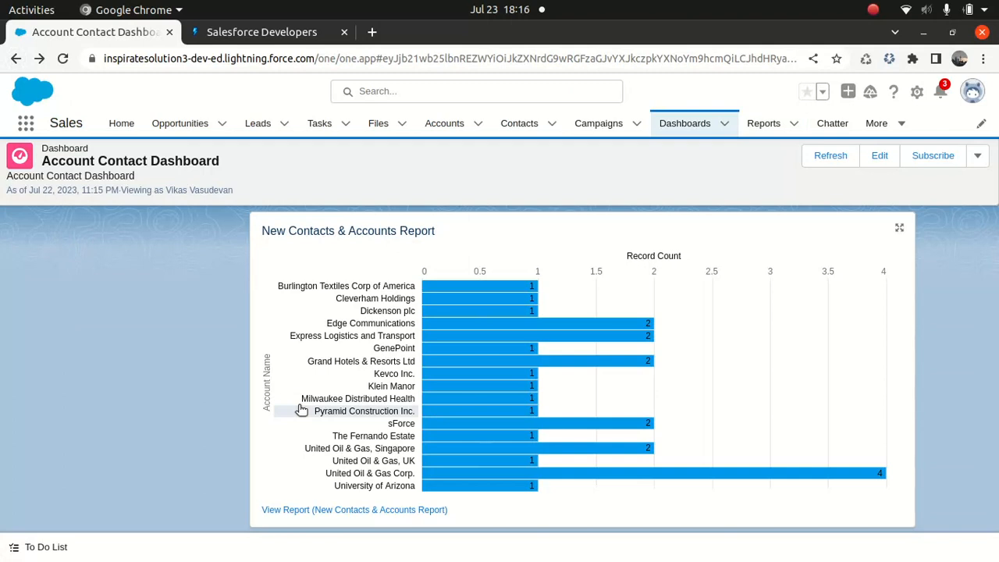
Expand the New Contacts & Accounts Report chart, download it as an image, and close the expanded view
left_click(899, 227)
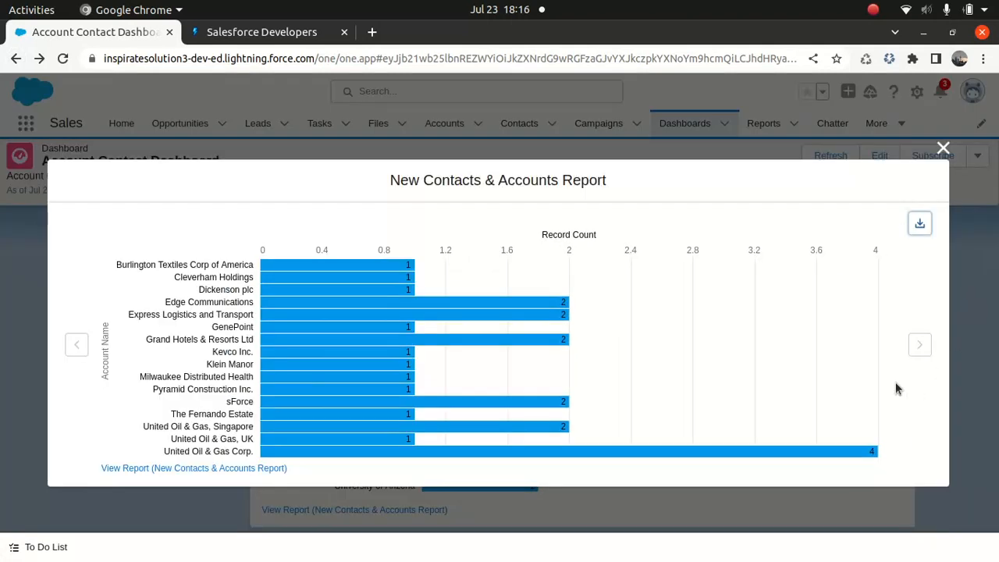
left_click(920, 226)
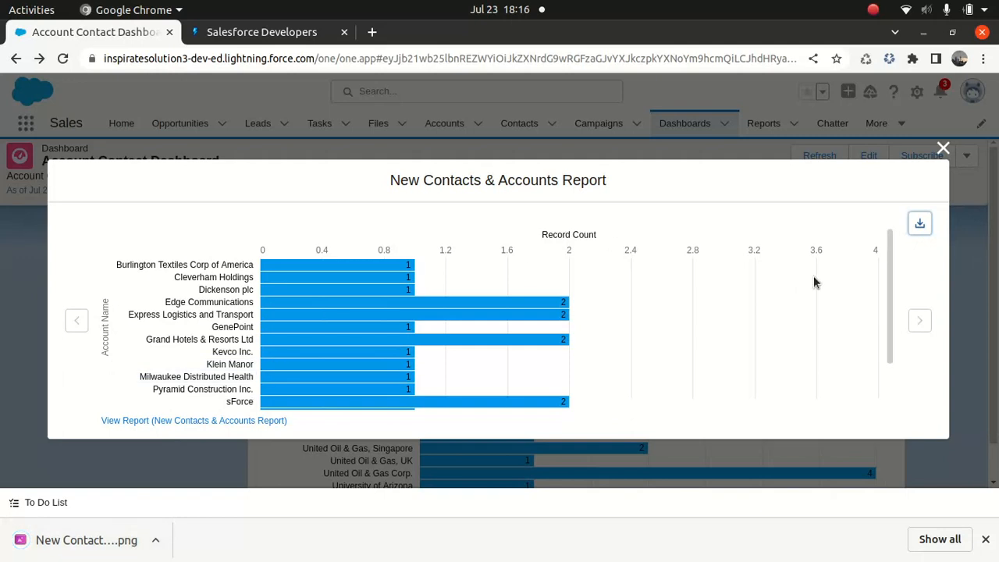
left_click(942, 148)
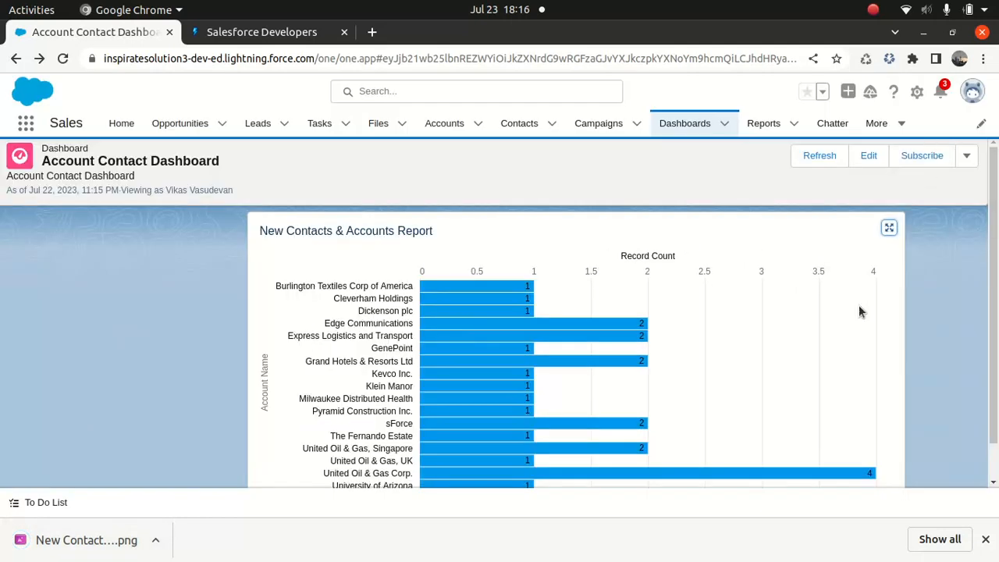
Review the dashboard's subscription schedule settings and its additional actions, leaving both without making changes
left_click(932, 161)
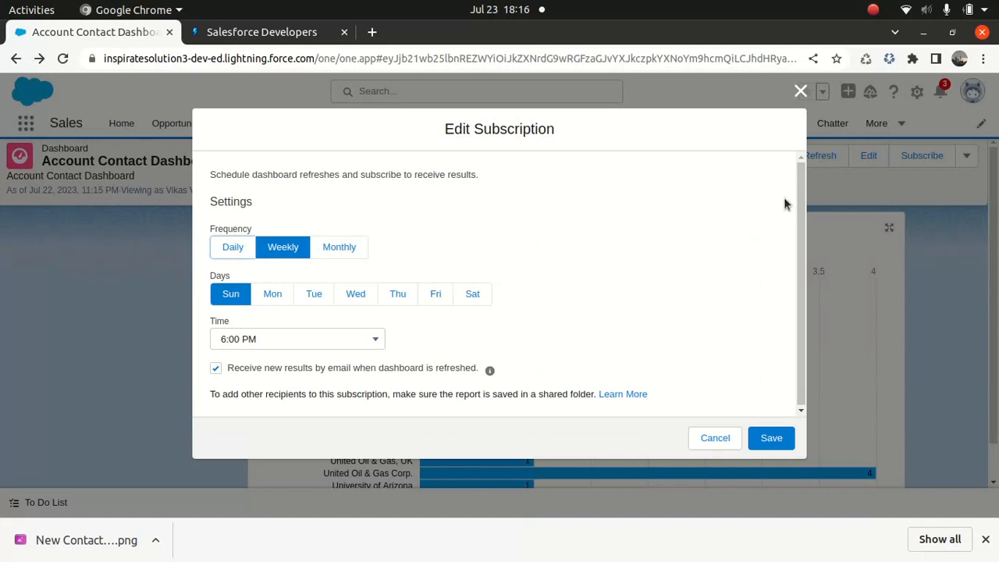
left_click_drag(801, 187, 803, 307)
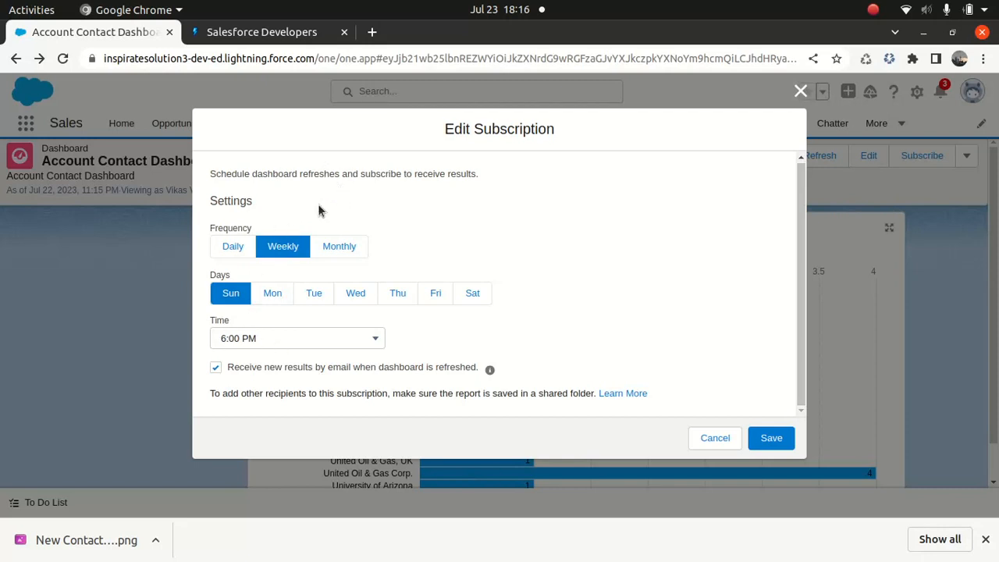
left_click(800, 92)
left_click(966, 157)
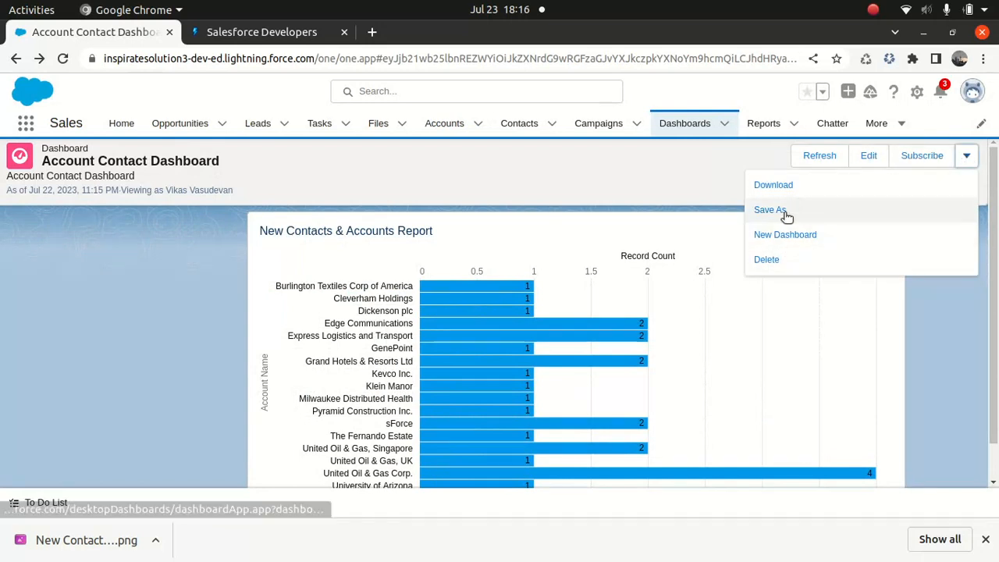
left_click(677, 180)
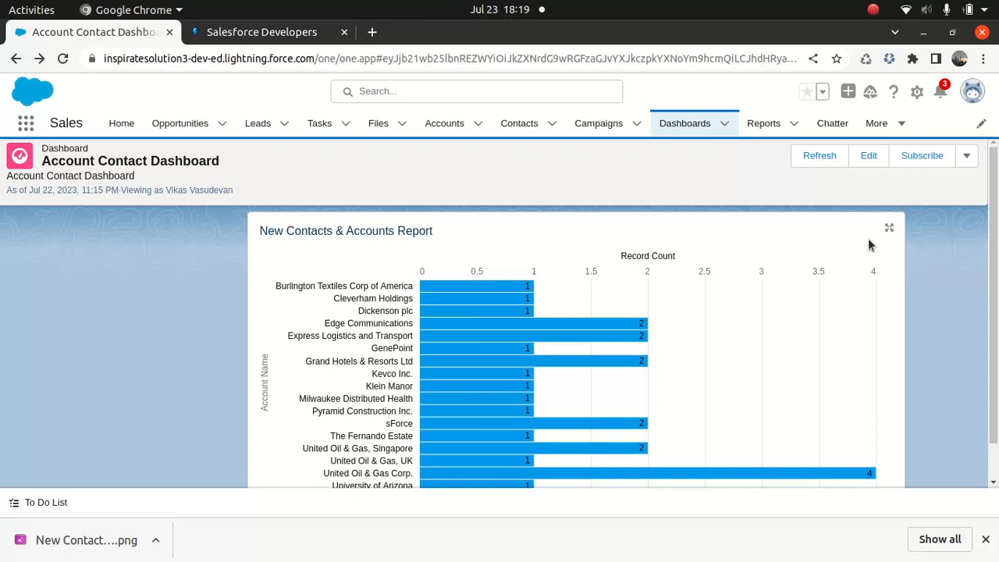
Open Setup, search for "report", and go past the Report Types introduction to the list of all custom report types
left_click(917, 94)
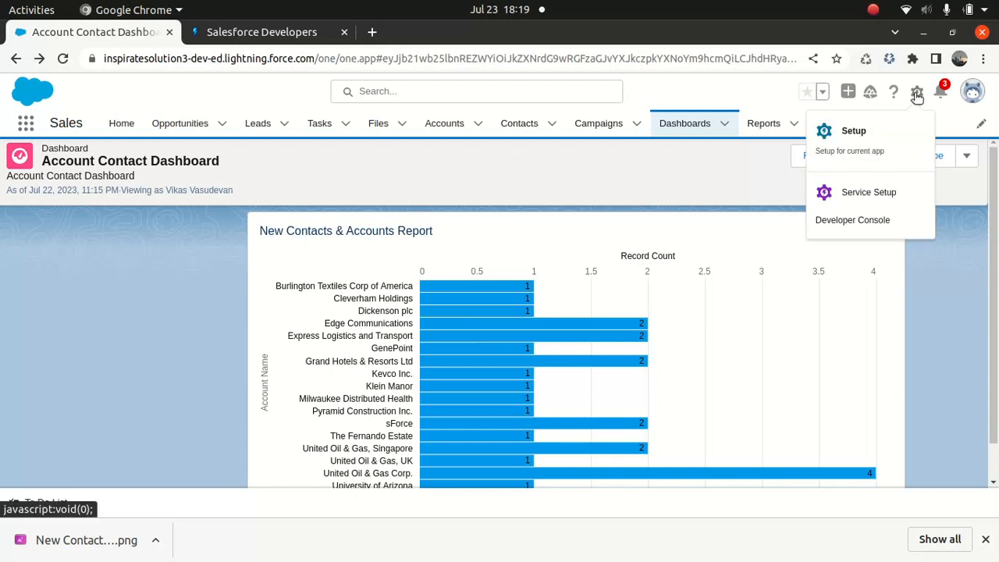
left_click(848, 140)
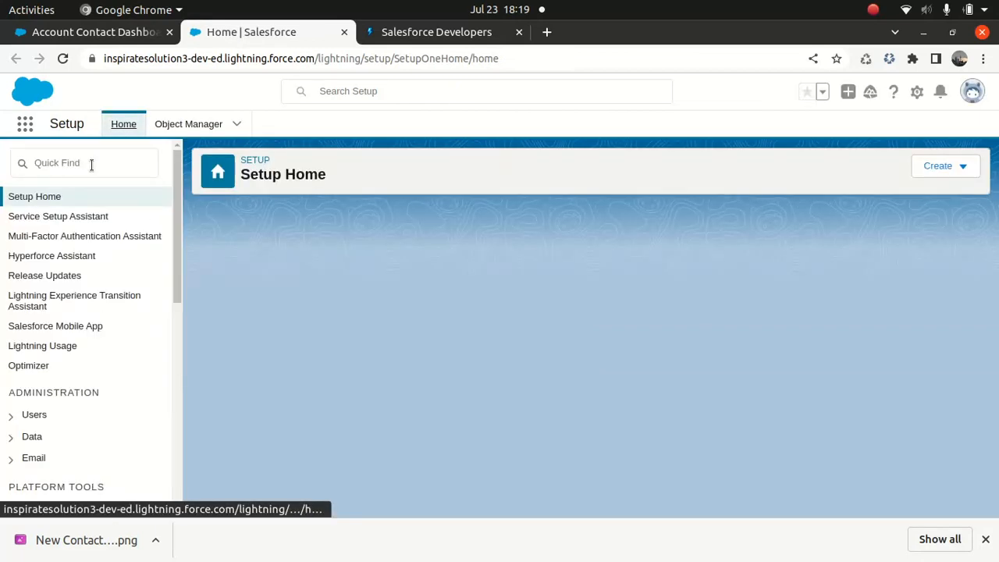
left_click(91, 164)
type("report")
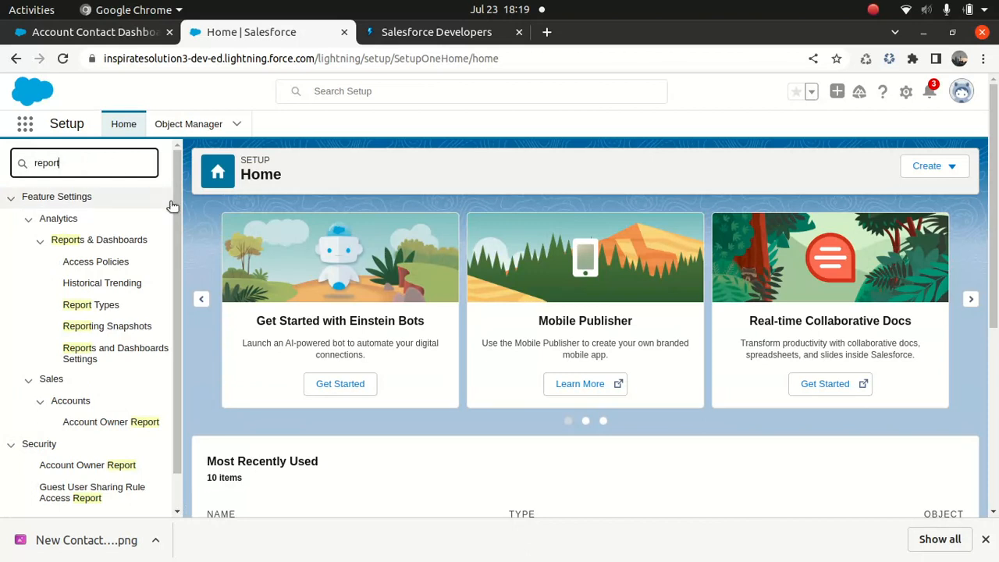
left_click(77, 308)
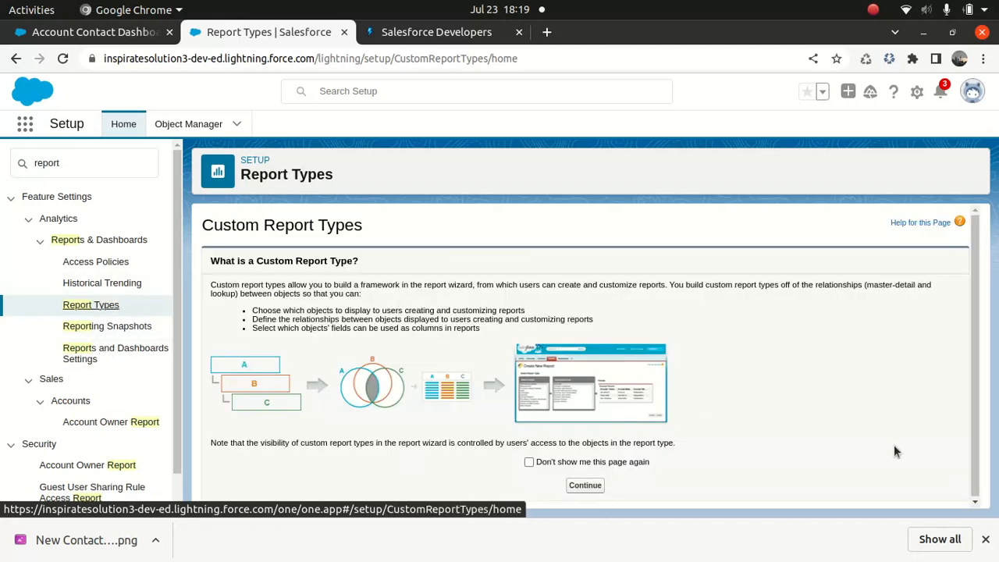
left_click_drag(973, 326, 958, 414)
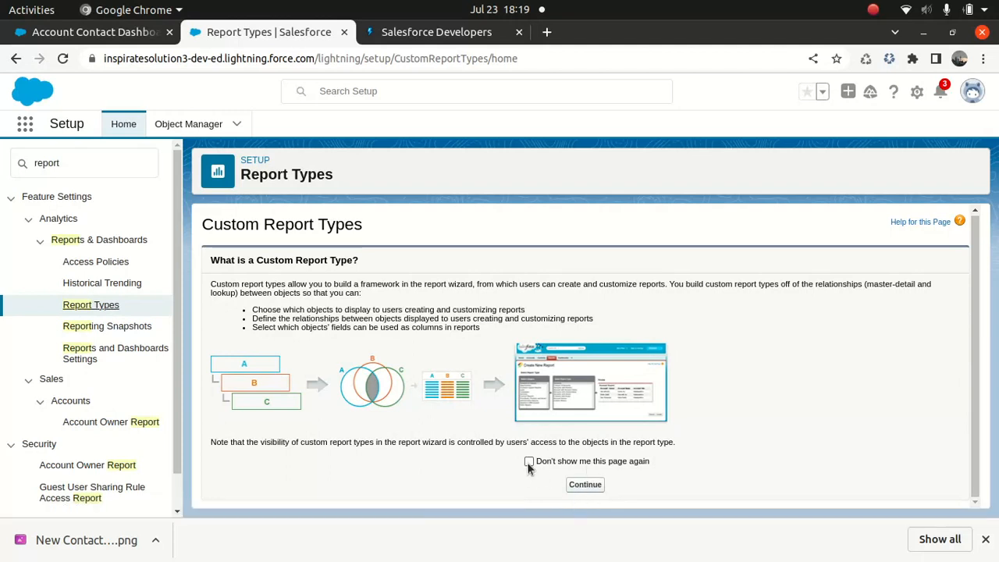
left_click(585, 485)
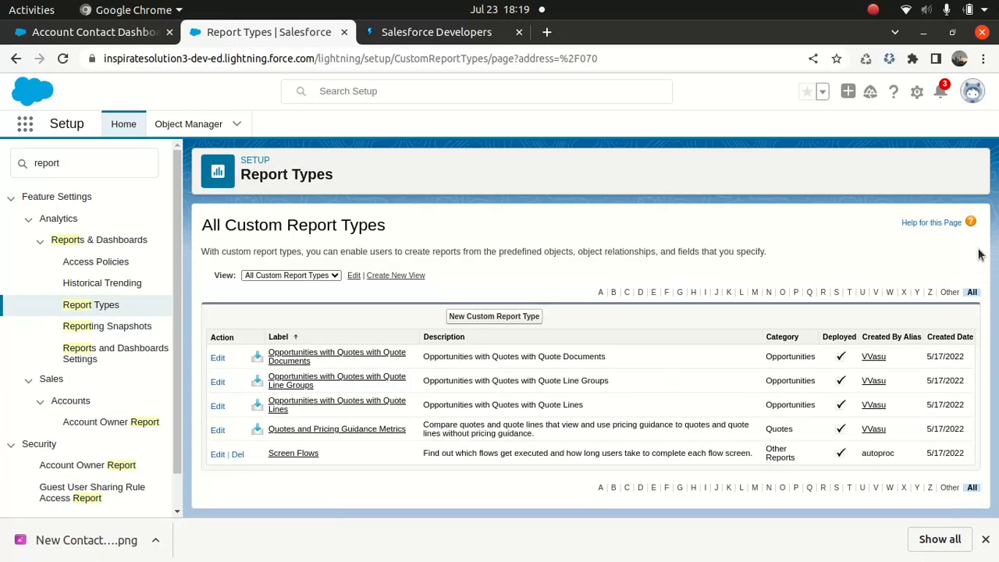
Start a new custom report type with Accounts as the primary object and Account as its label and name
left_click(485, 317)
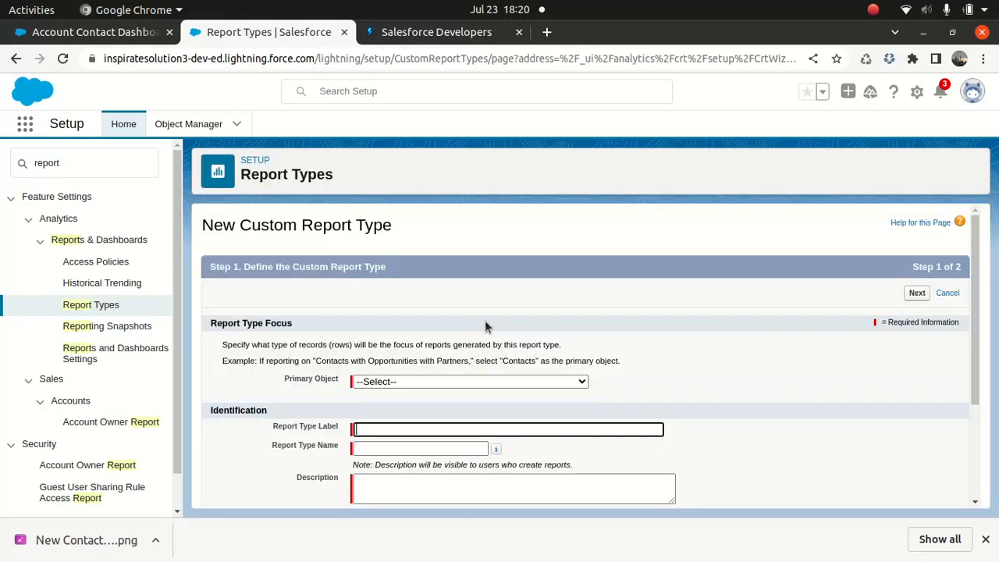
left_click(428, 382)
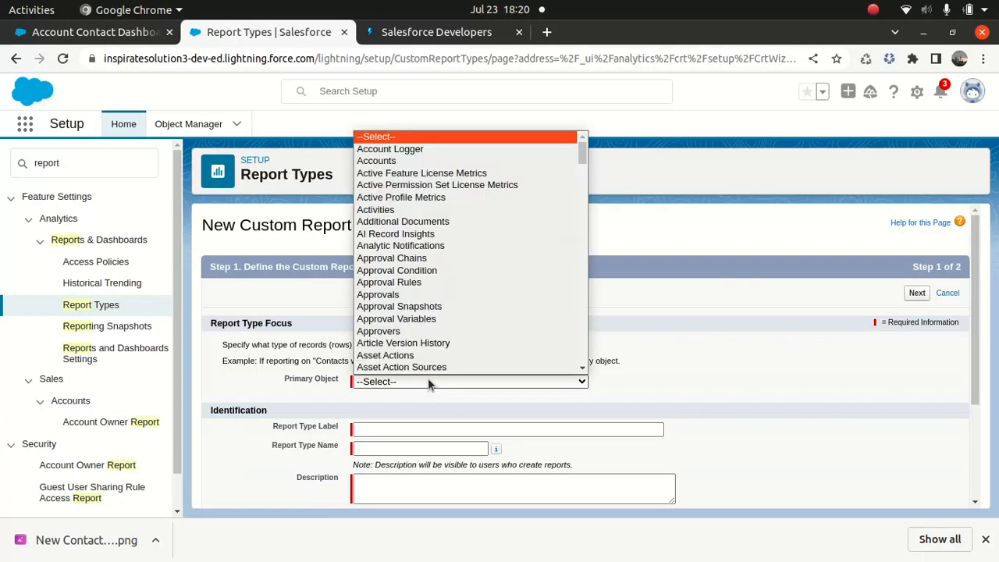
left_click(382, 160)
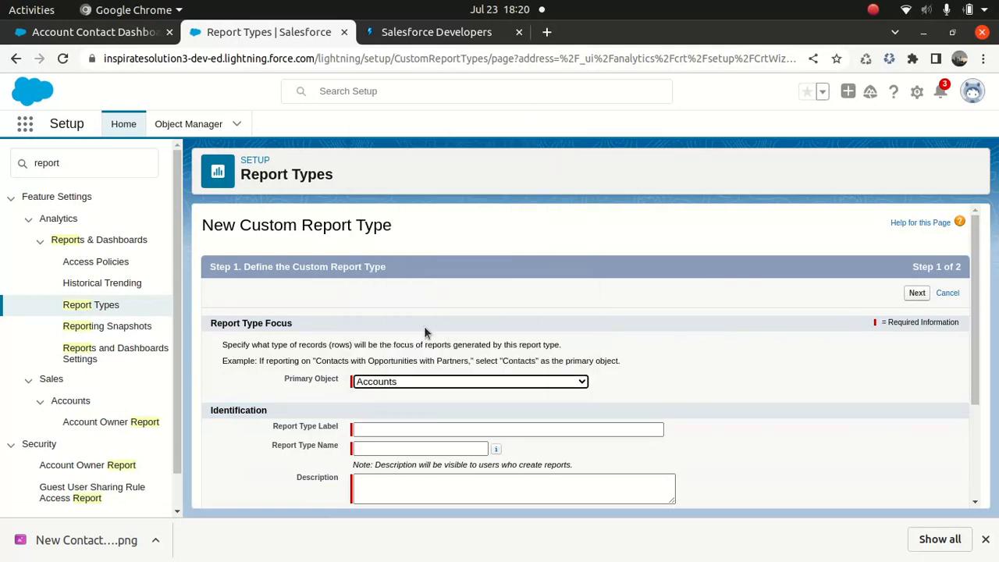
left_click(429, 431)
type("Account")
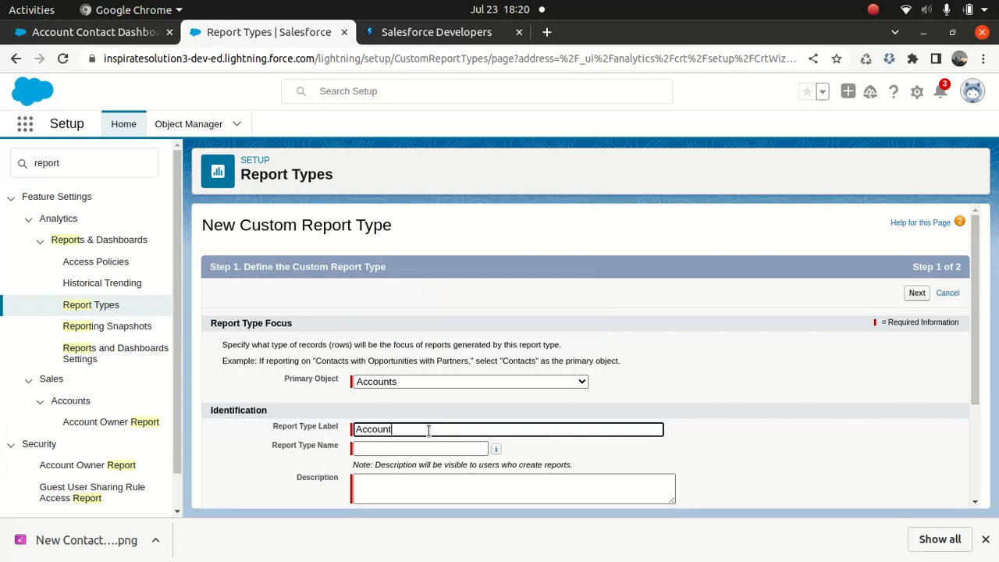
key("Tab")
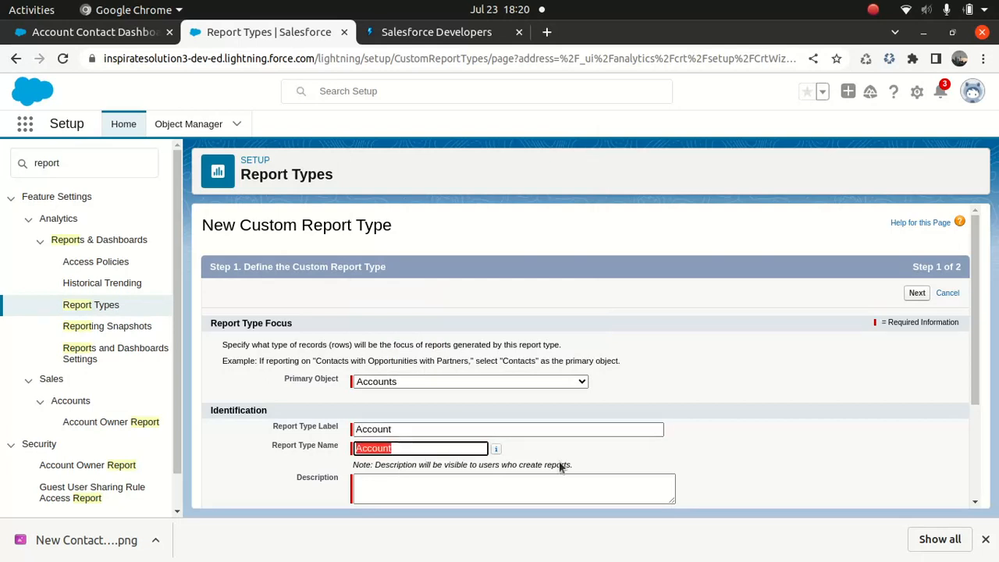
Describe the report type as Account, store it in the Forecasts category, and proceed to defining its record set
left_click_drag(976, 305, 959, 409)
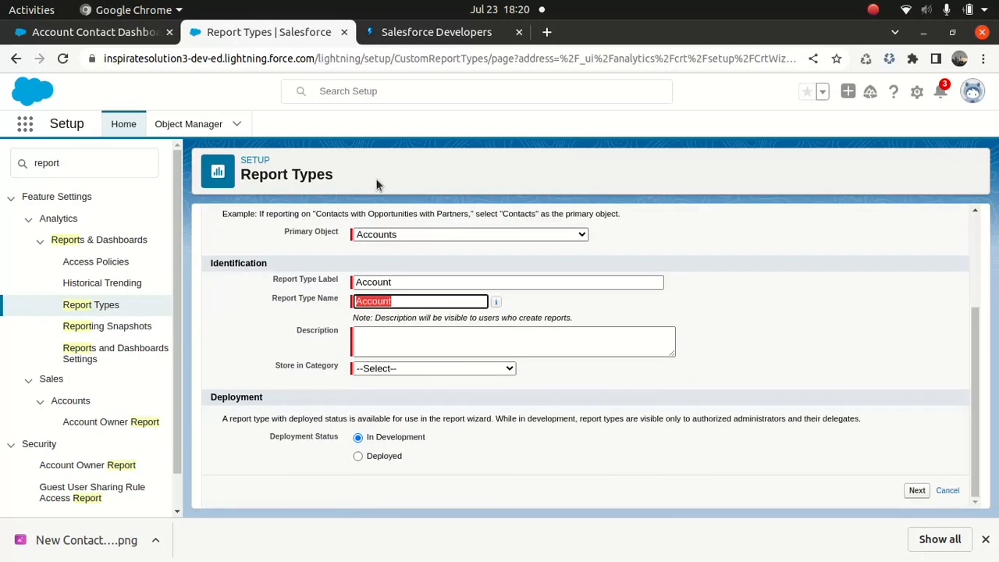
left_click(396, 344)
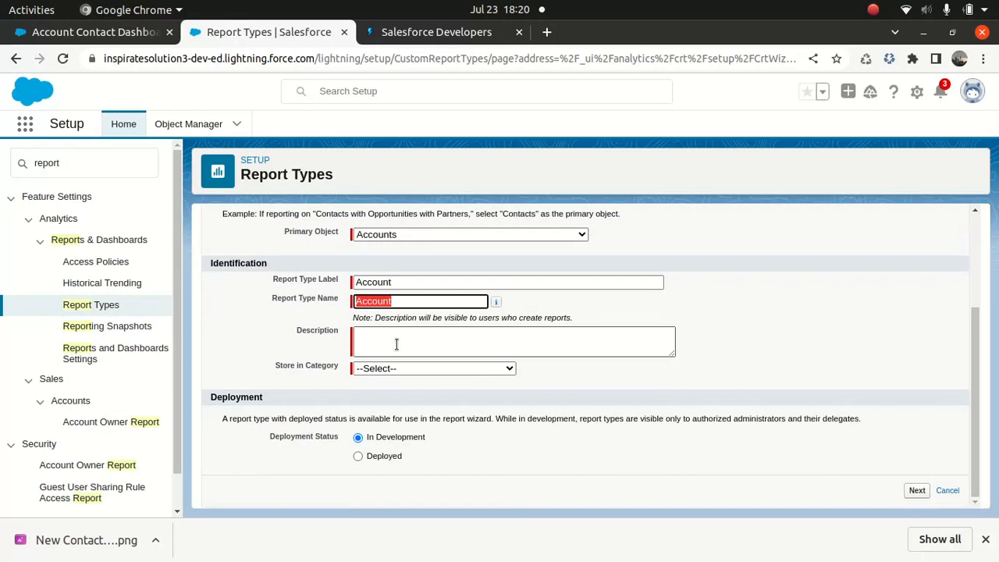
type("Account")
left_click(451, 367)
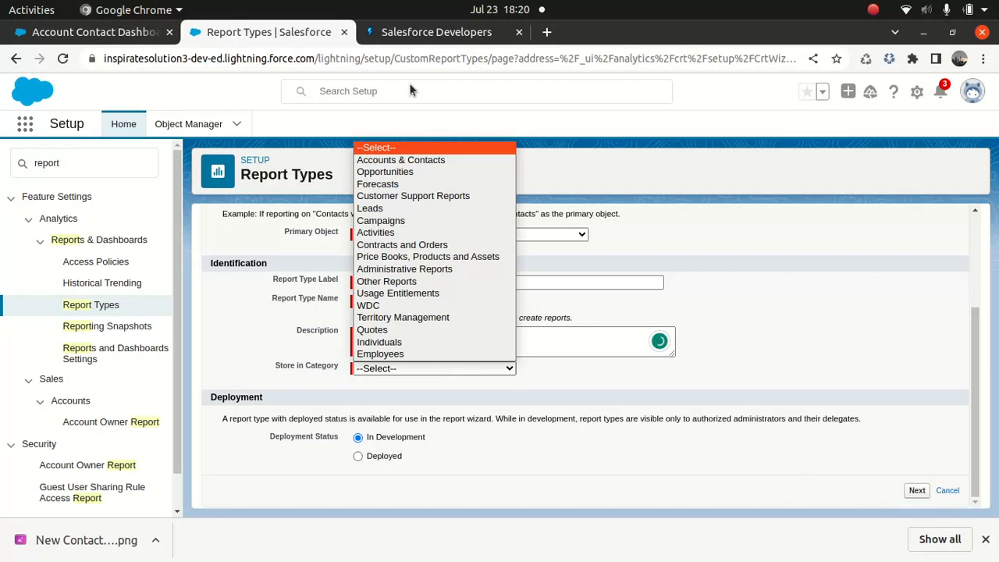
left_click(379, 184)
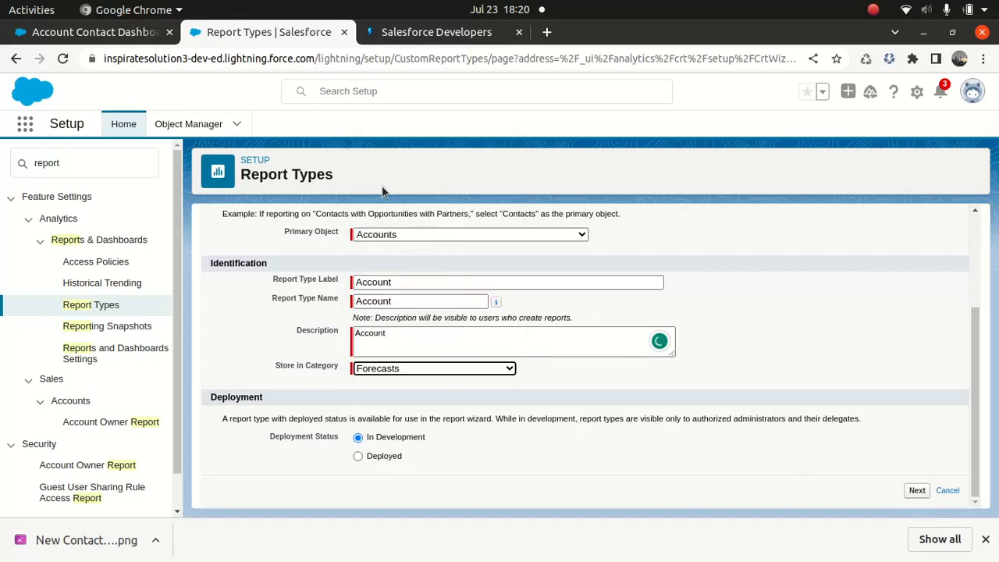
left_click(918, 490)
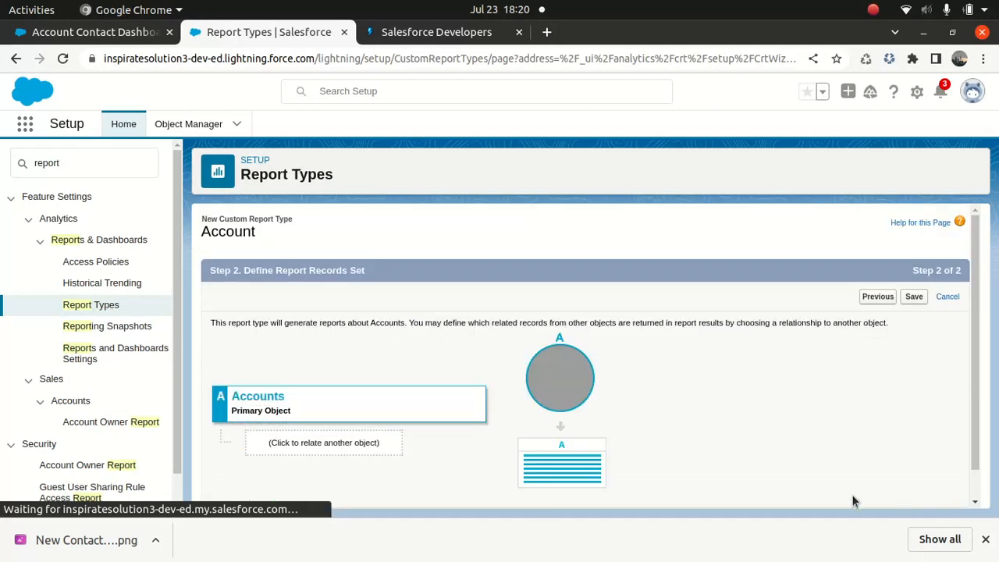
Relate Quotes to Accounts and Quote Terms to Quotes, each requiring at least one related record, and save the report type
left_click(320, 443)
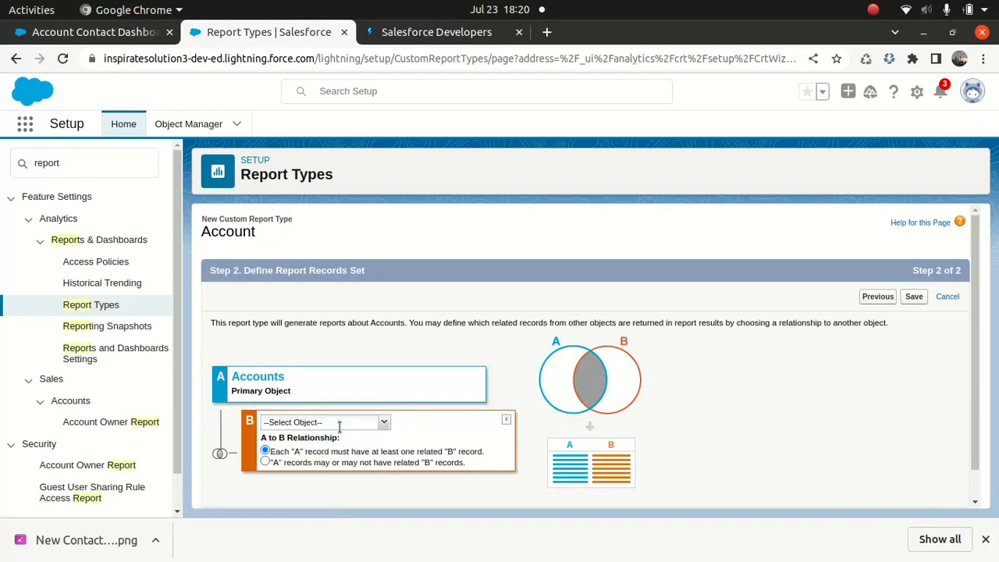
left_click(384, 423)
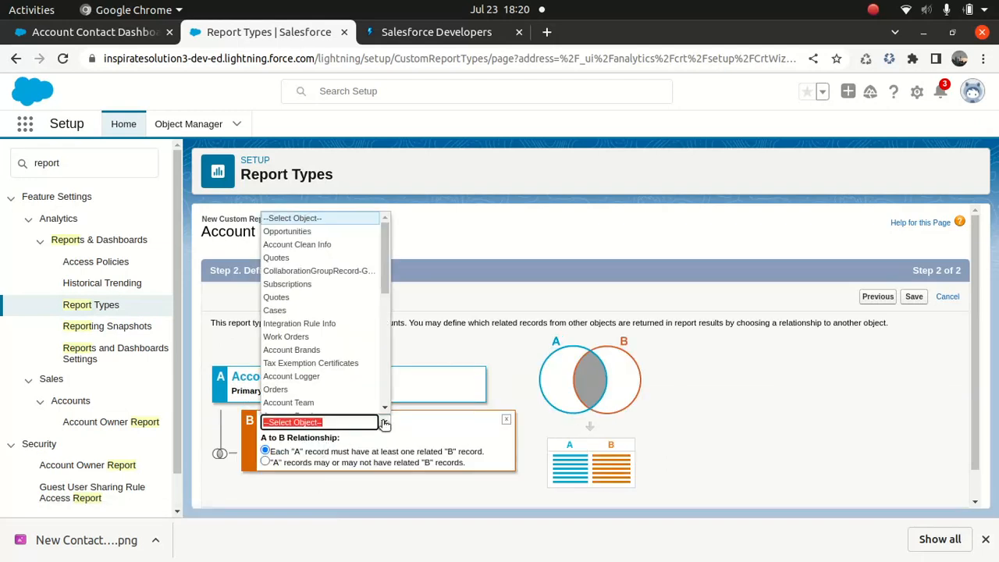
left_click(305, 257)
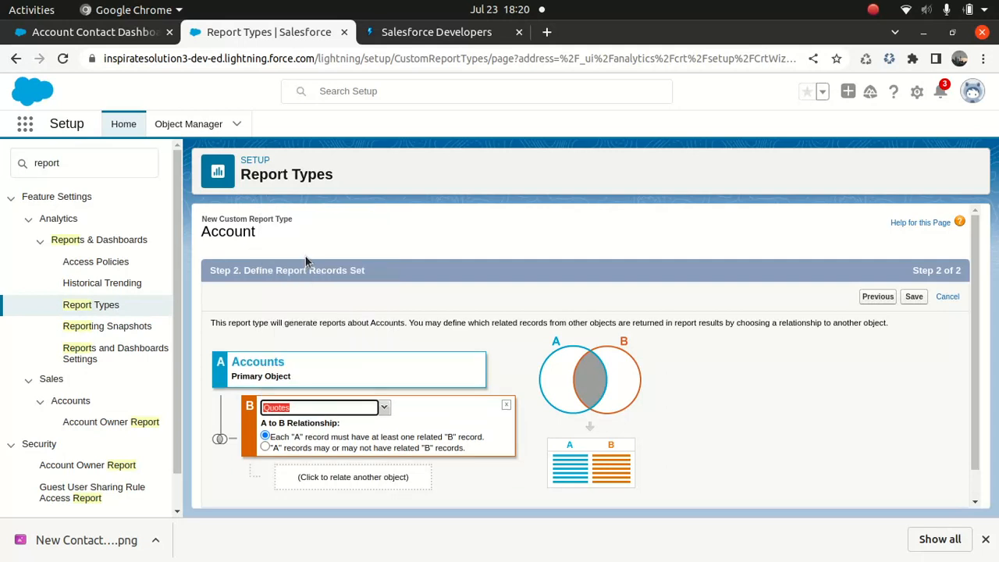
left_click(341, 476)
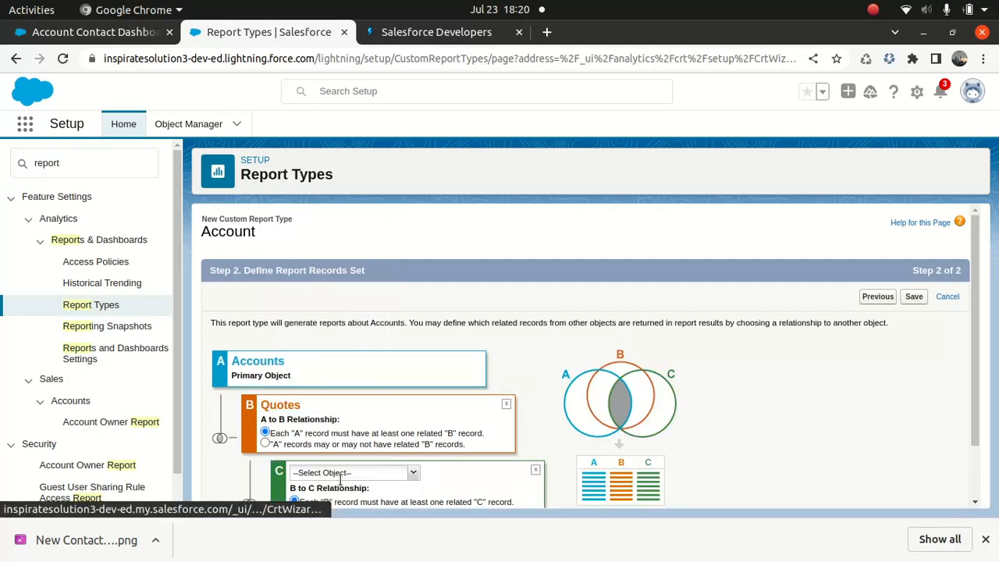
left_click(413, 473)
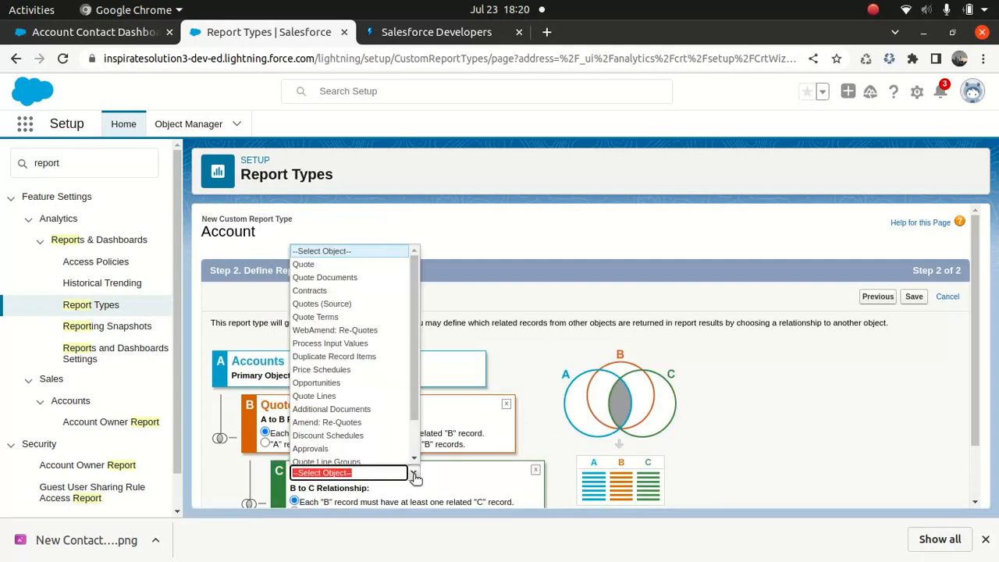
left_click(355, 317)
left_click(910, 301)
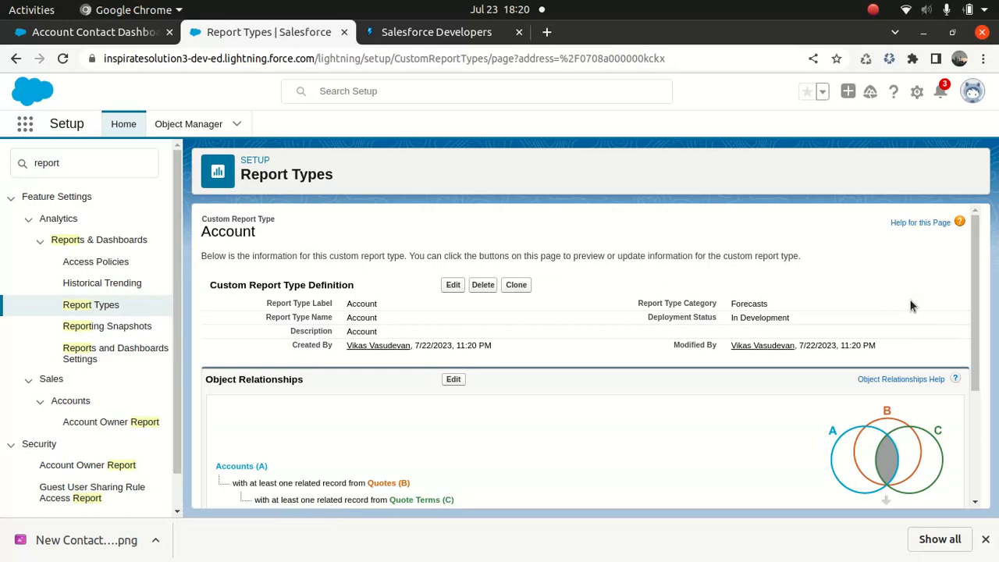
scroll(884, 341, "down", 3)
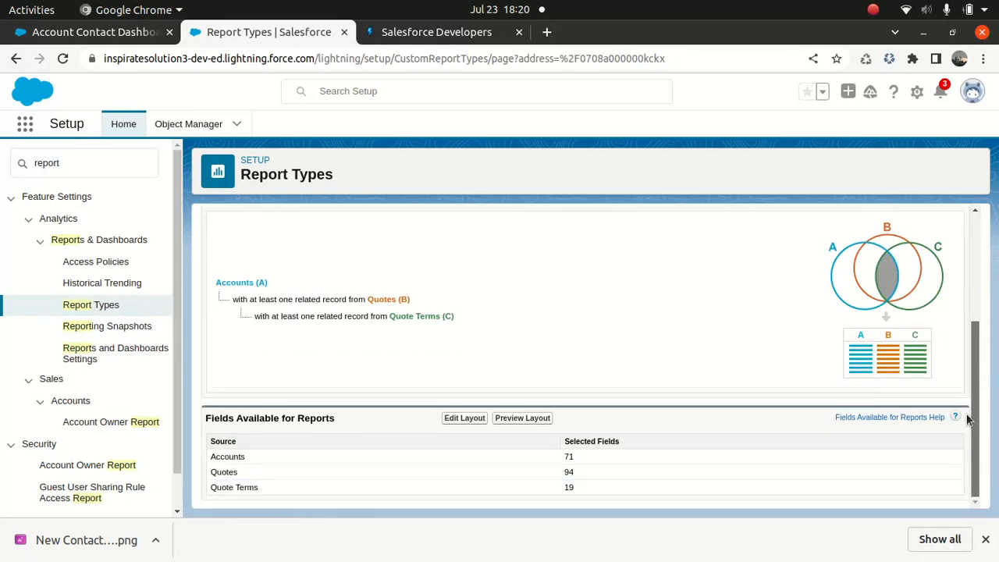